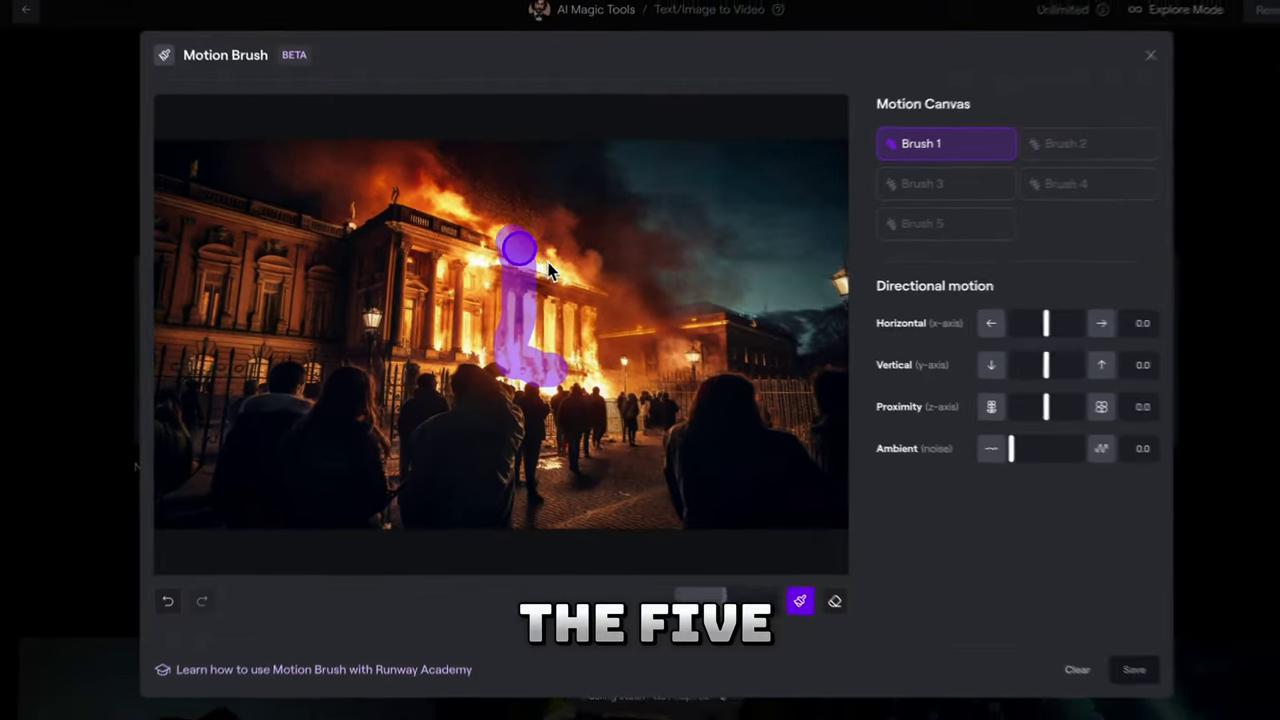
# Demo the motion brush on the burning building: paint the flames, then select and enlarge Brush 3.
pyautogui.moveTo(605, 228)
pyautogui.mouseDown()
pyautogui.moveTo(726, 264)
pyautogui.moveTo(738, 358)
pyautogui.mouseUp()
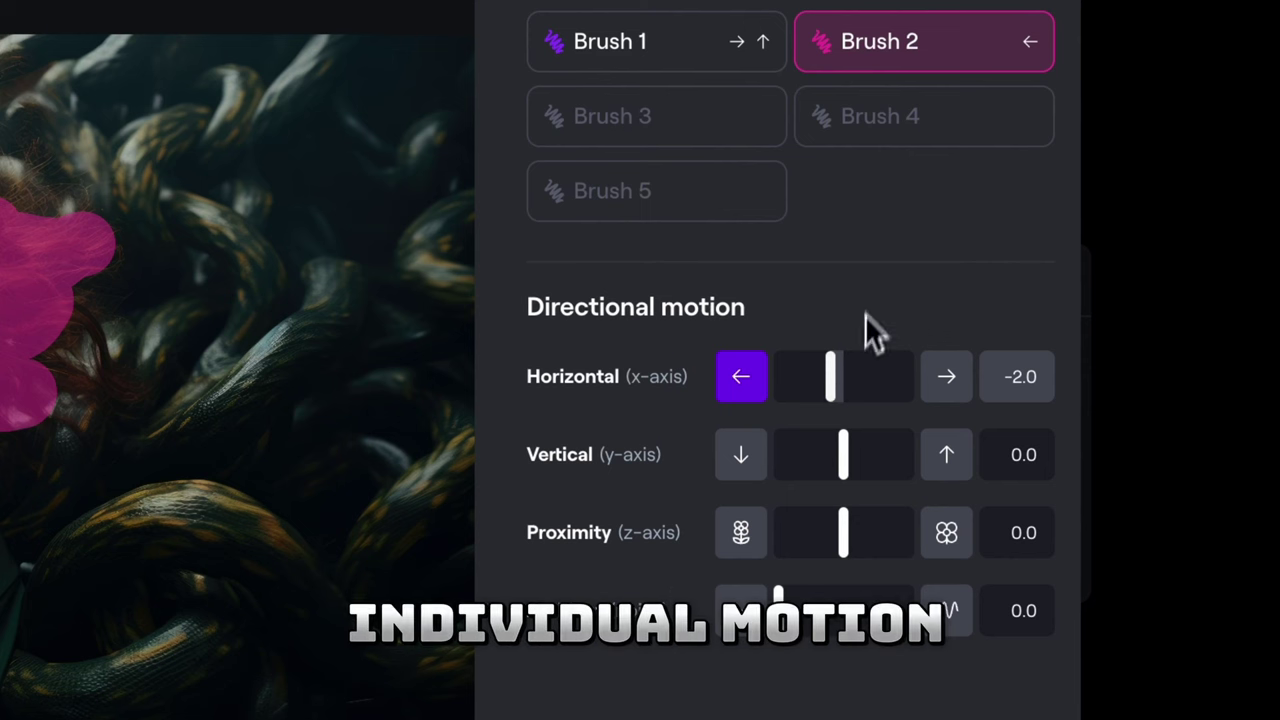
pyautogui.click(720, 140)
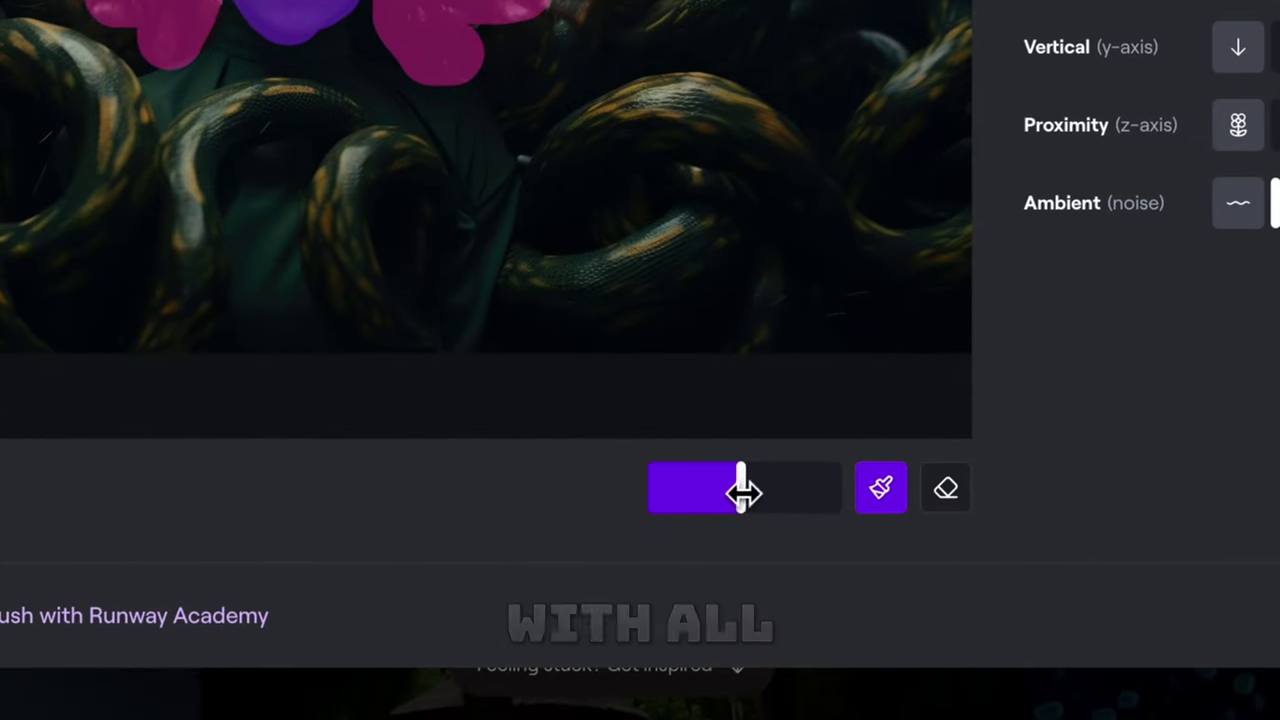
pyautogui.moveTo(741, 491); pyautogui.dragTo(843, 492)
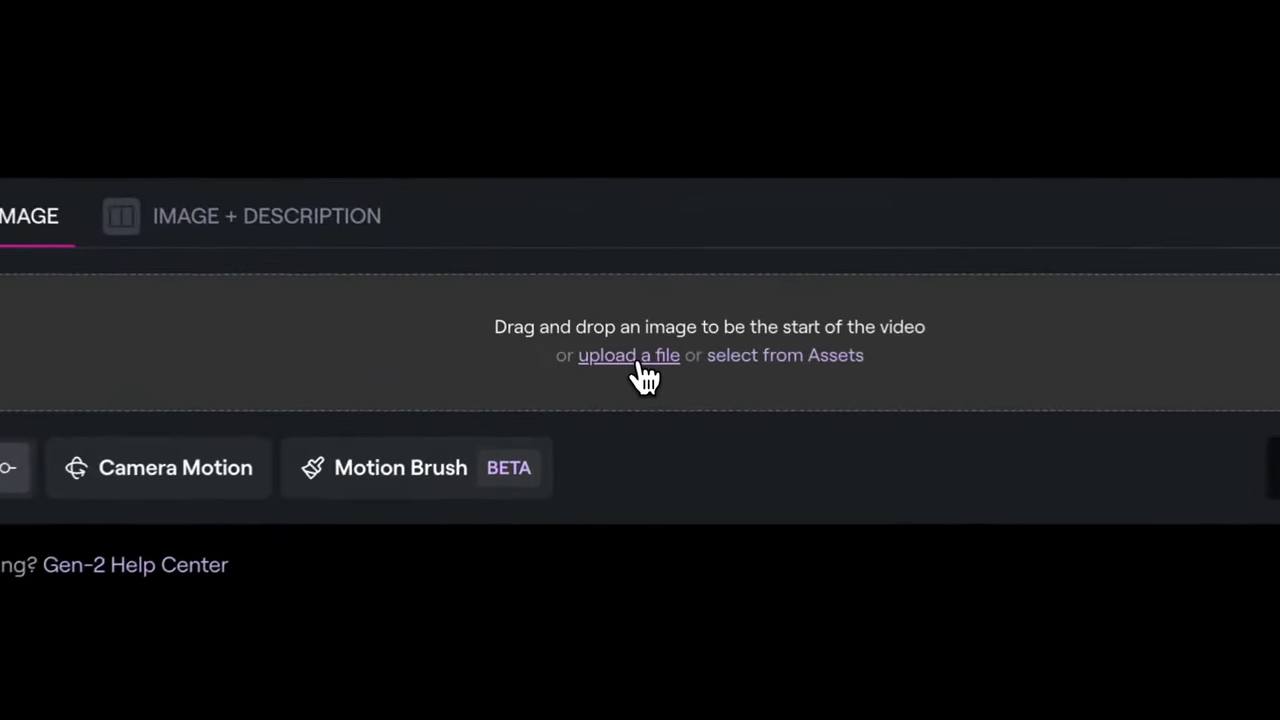
# Load the red-haired woman among snakes image and give Brush 1 horizontal 1.0 and vertical 1.0.
pyautogui.click(598, 347)
pyautogui.doubleClick(132, 190)
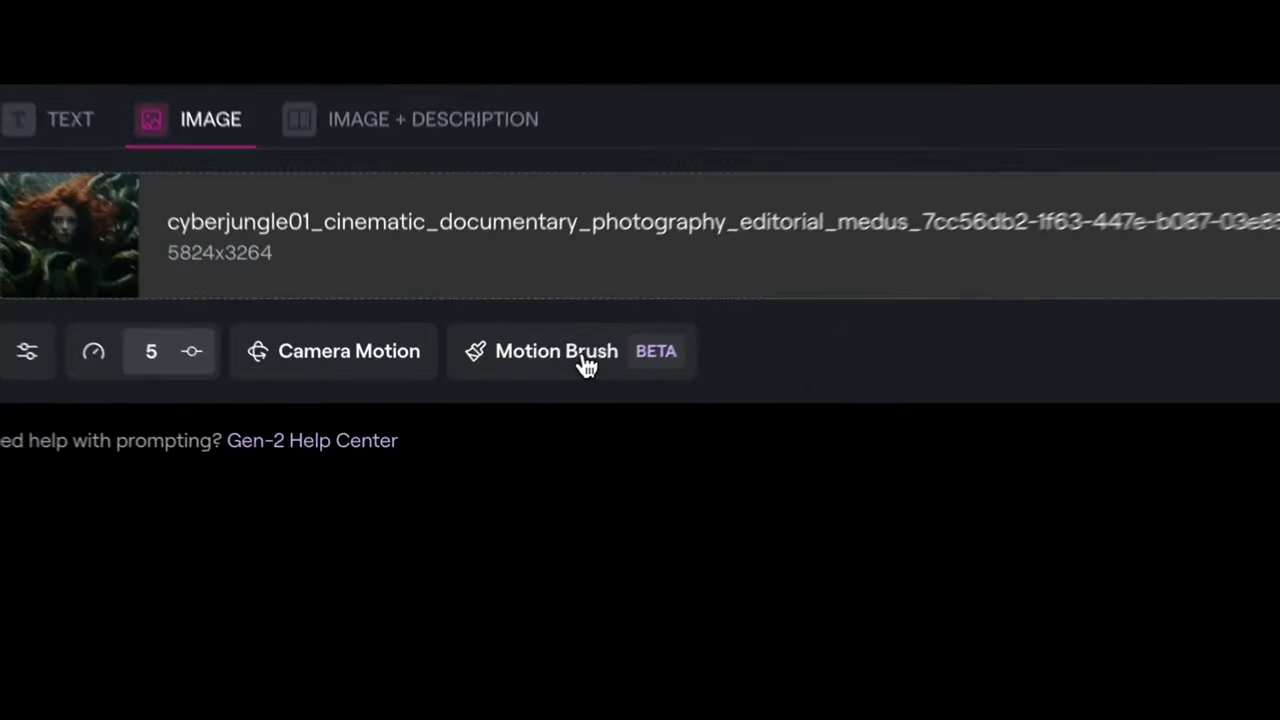
pyautogui.click(494, 410)
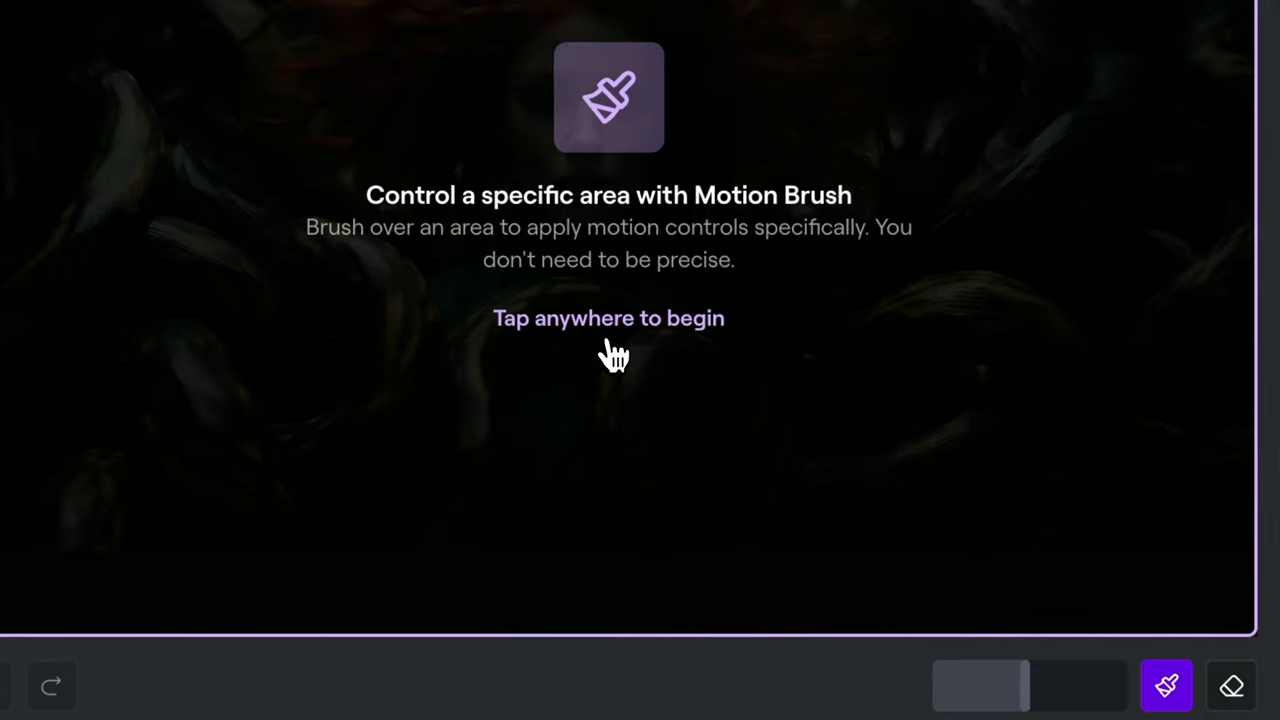
pyautogui.click(662, 386)
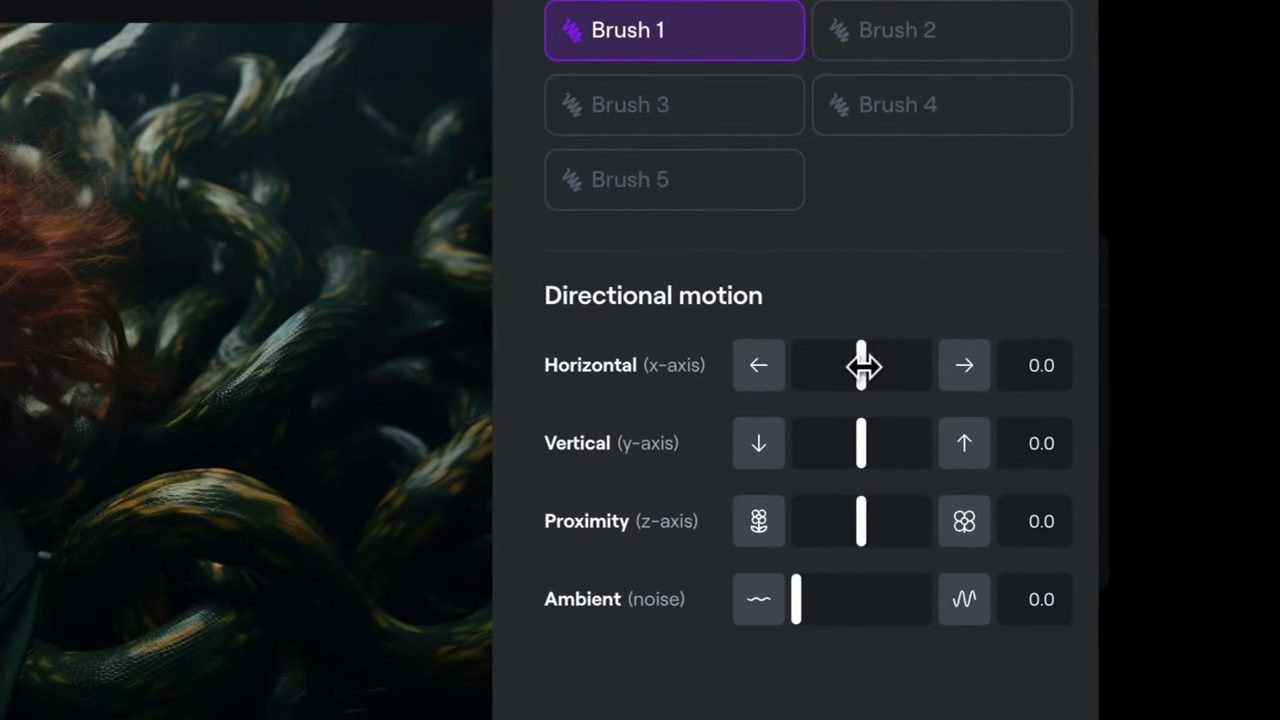
pyautogui.moveTo(862, 364); pyautogui.dragTo(868, 365)
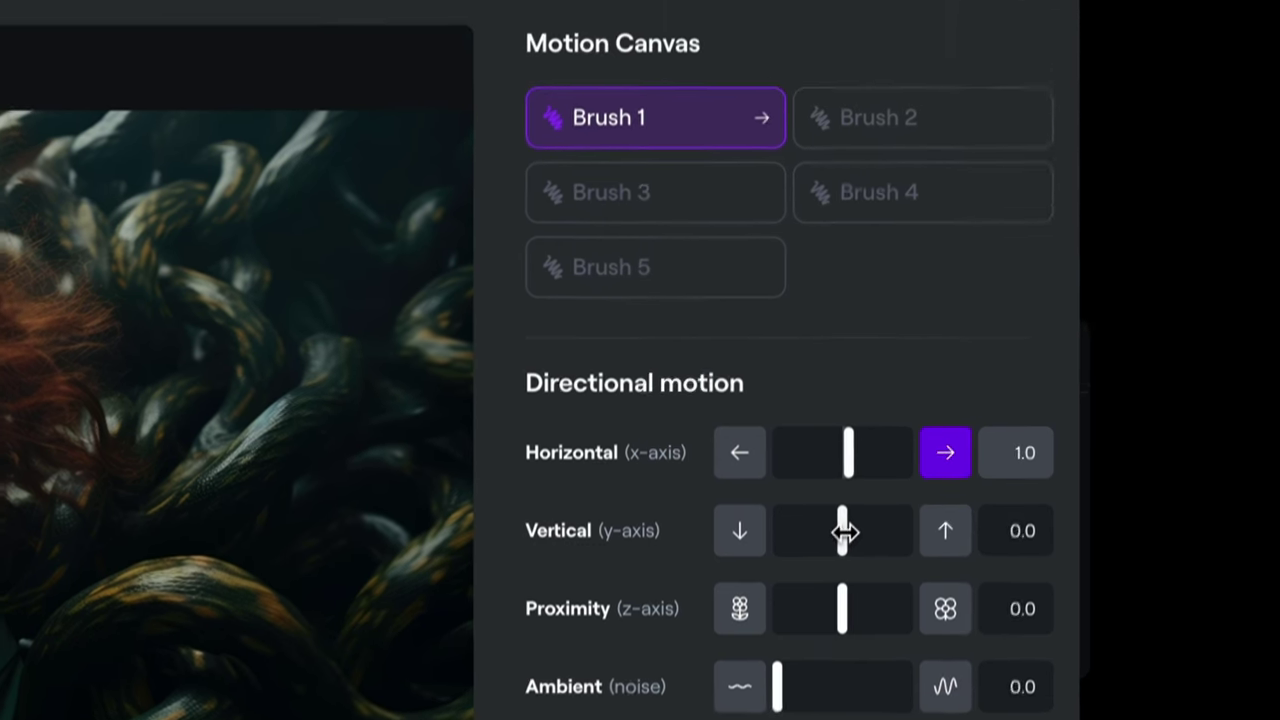
pyautogui.moveTo(862, 445); pyautogui.dragTo(870, 447)
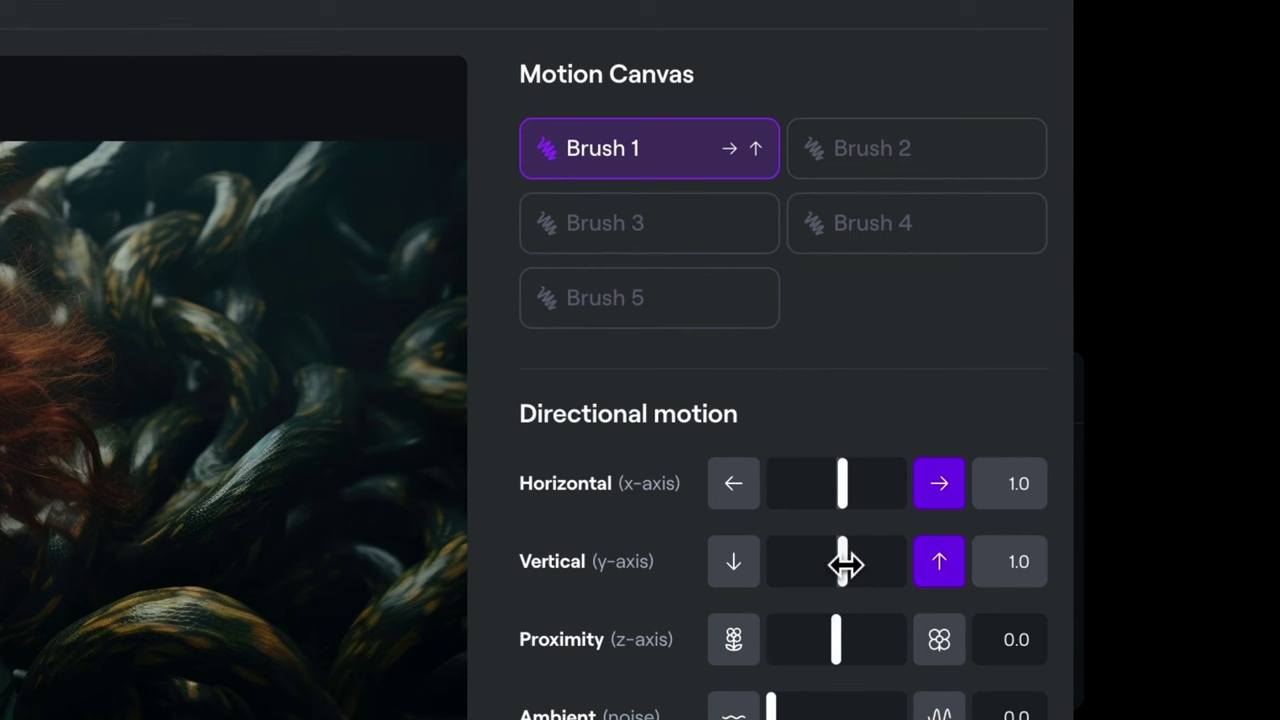
# Paint the woman's hair with Brush 2 and set its horizontal motion to -2.0.
pyautogui.click(912, 160)
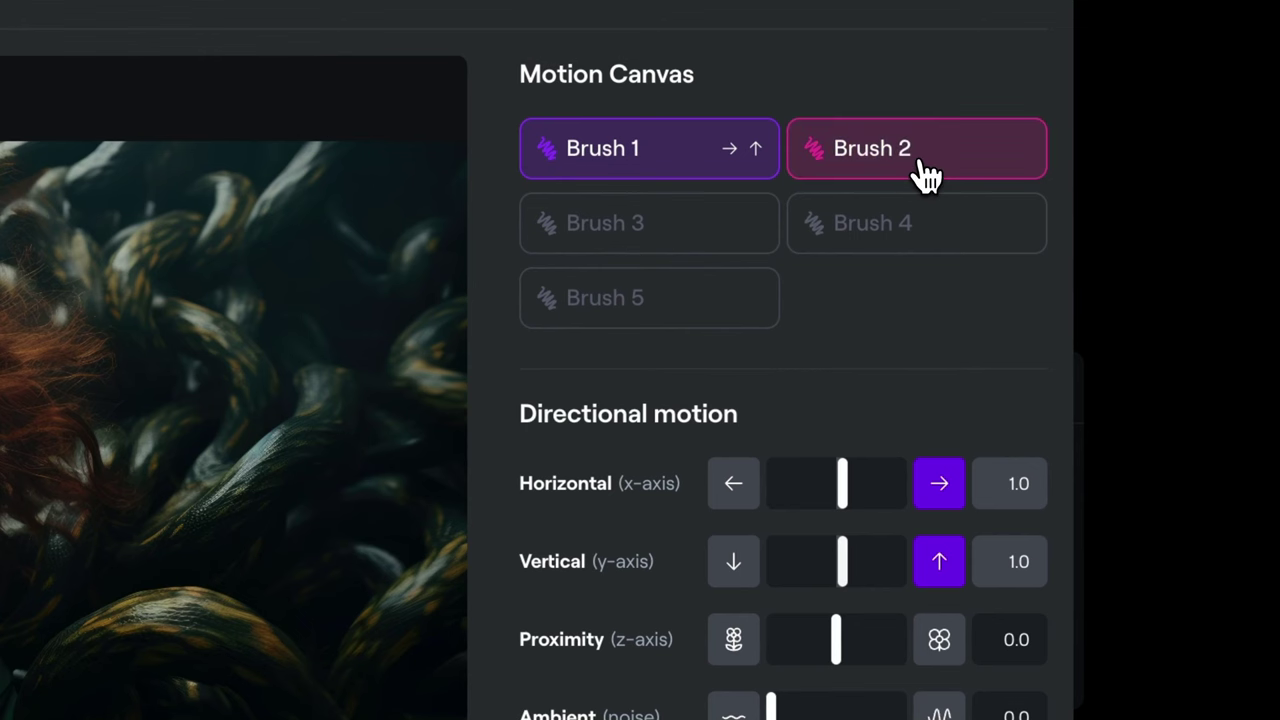
pyautogui.click(927, 178)
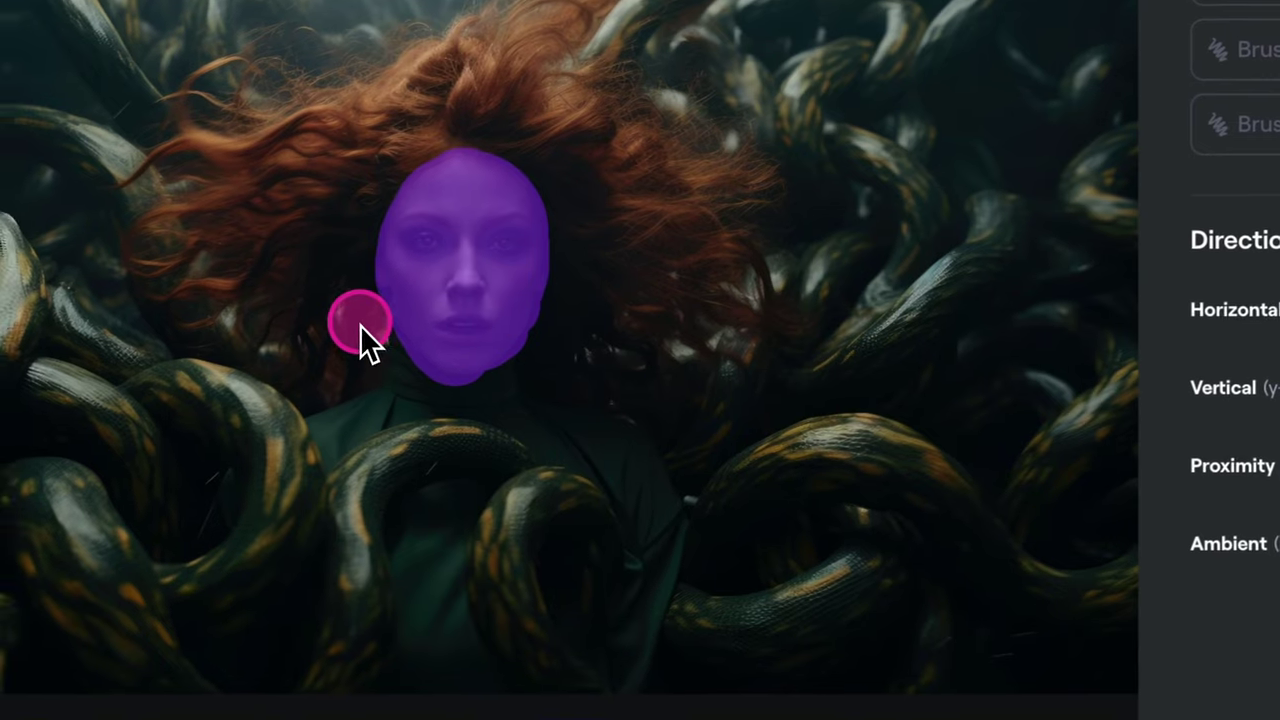
pyautogui.moveTo(360, 325)
pyautogui.mouseDown()
pyautogui.moveTo(348, 362)
pyautogui.moveTo(340, 323)
pyautogui.moveTo(214, 286)
pyautogui.moveTo(263, 265)
pyautogui.mouseUp()
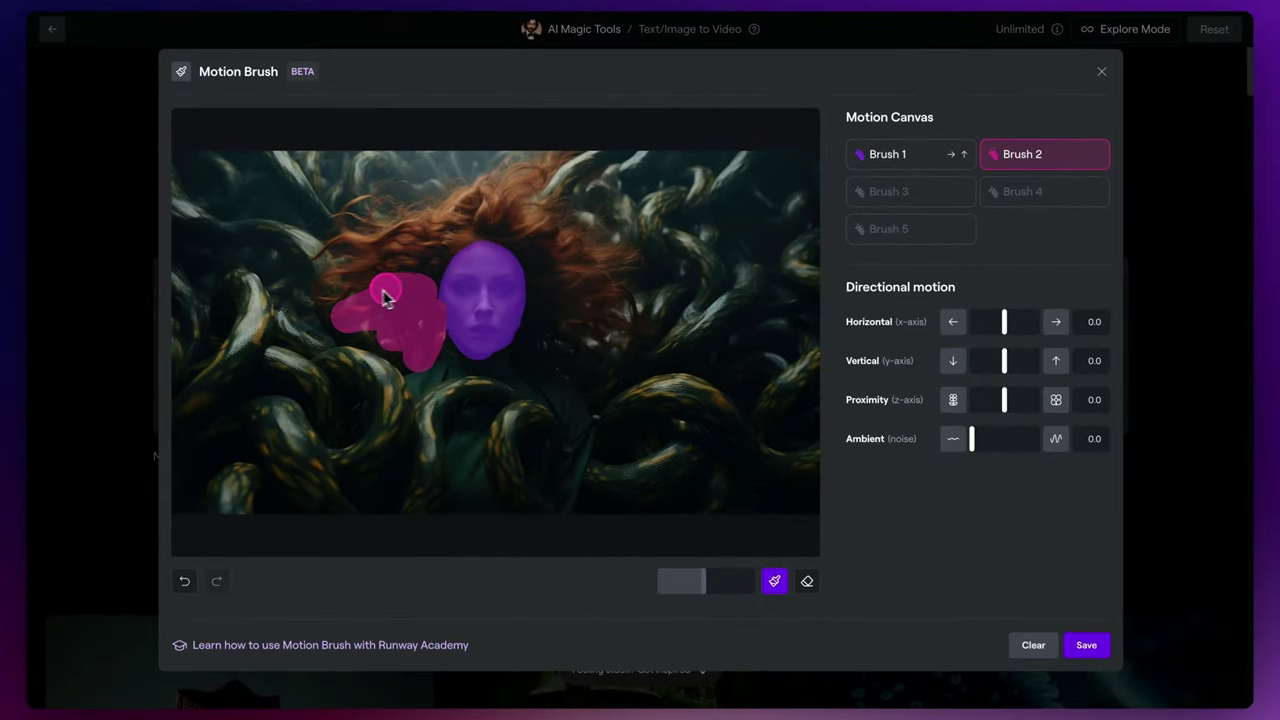
pyautogui.moveTo(386, 297); pyautogui.dragTo(517, 200)
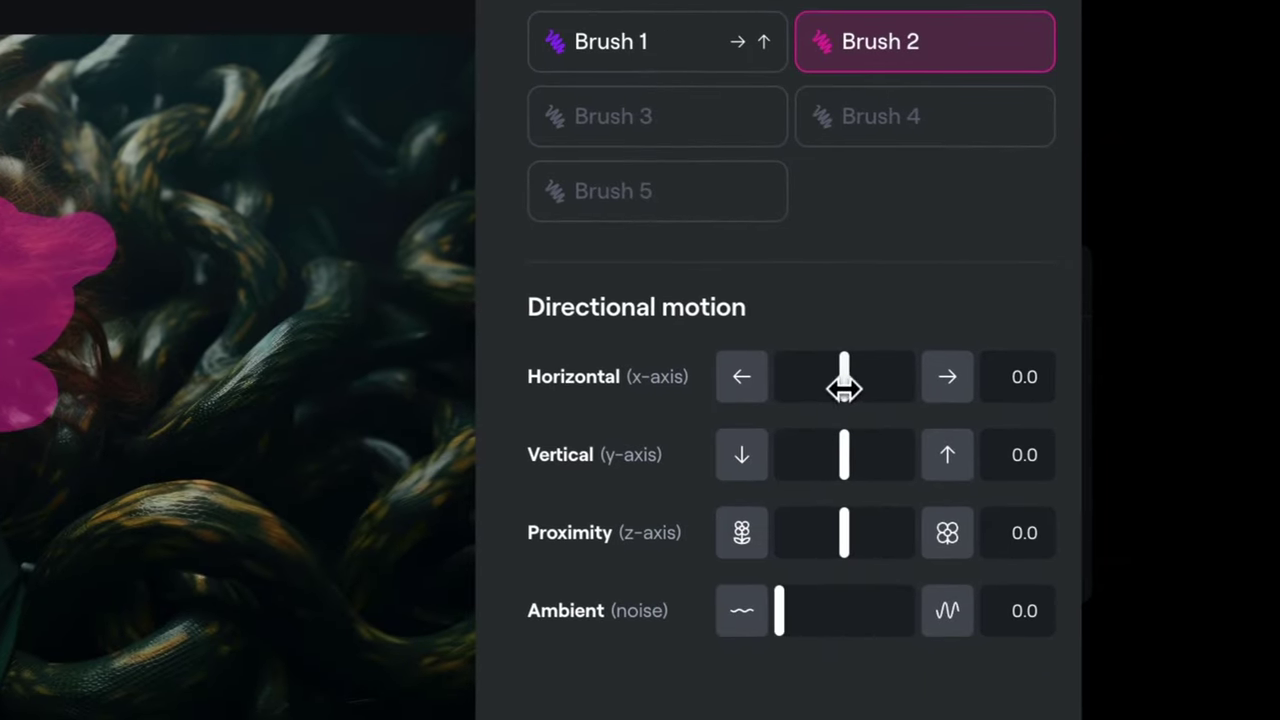
pyautogui.moveTo(842, 392); pyautogui.dragTo(838, 388)
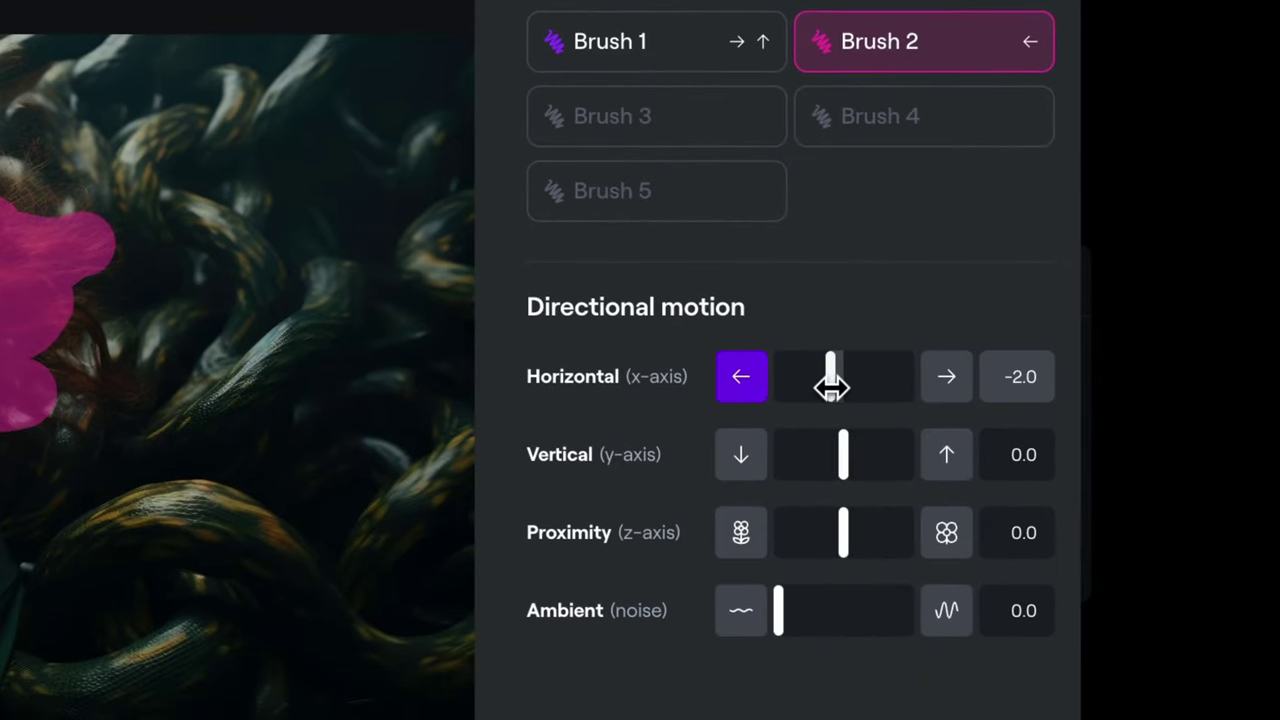
# Cover the snakes with an enlarged Brush 3 and raise its ambient noise to 8.7.
pyautogui.click(718, 143)
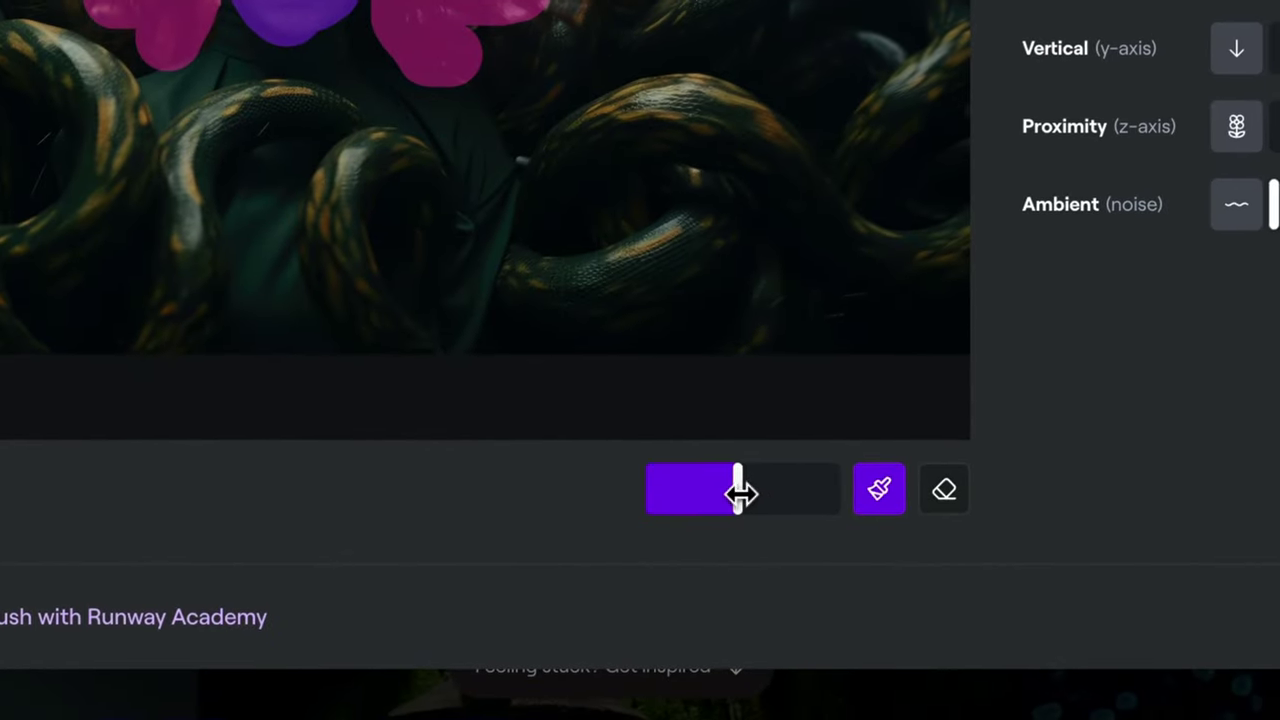
pyautogui.moveTo(737, 486); pyautogui.dragTo(855, 493)
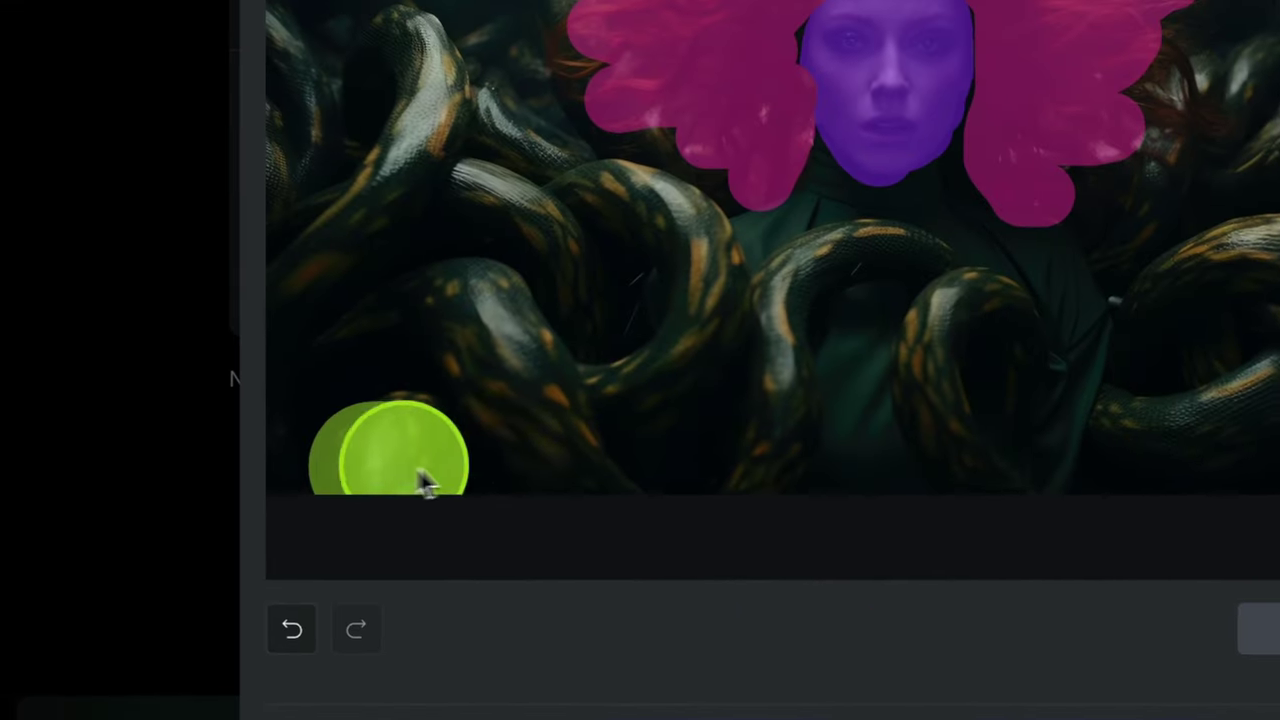
pyautogui.moveTo(400, 457)
pyautogui.mouseDown()
pyautogui.moveTo(627, 458)
pyautogui.moveTo(663, 361)
pyautogui.moveTo(540, 345)
pyautogui.moveTo(290, 477)
pyautogui.moveTo(432, 201)
pyautogui.mouseUp()
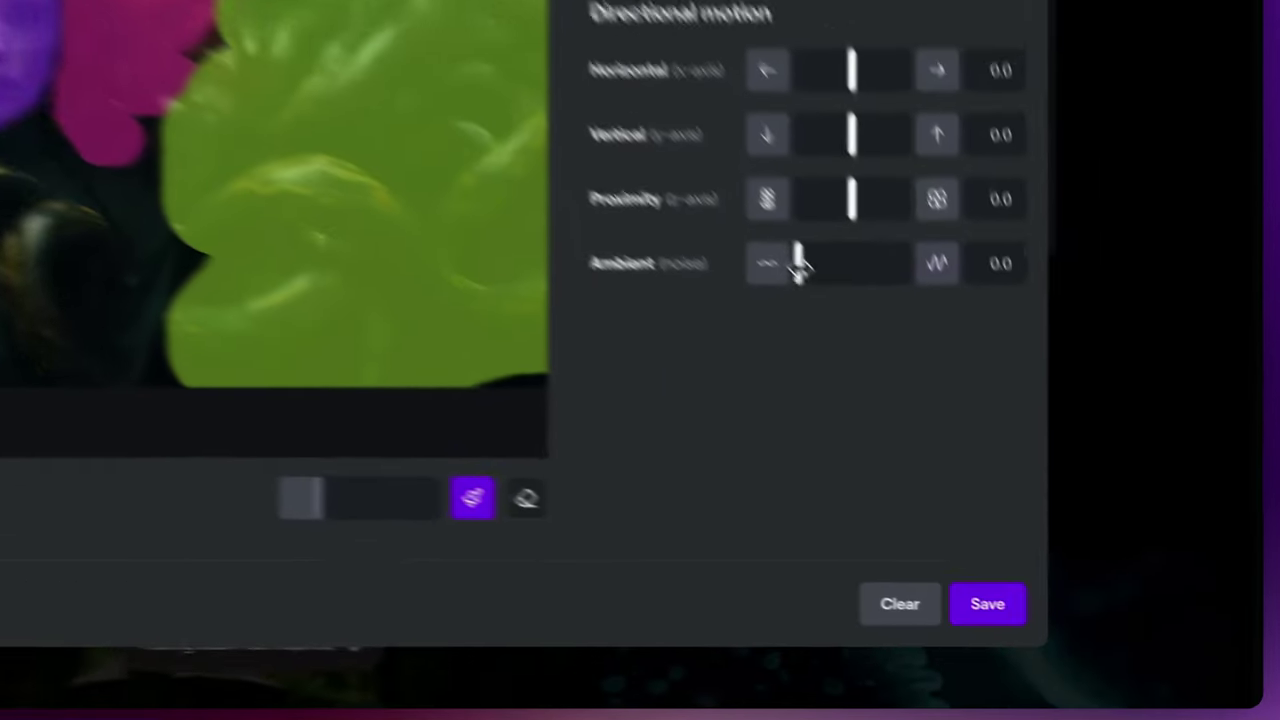
pyautogui.moveTo(971, 438); pyautogui.dragTo(1027, 441)
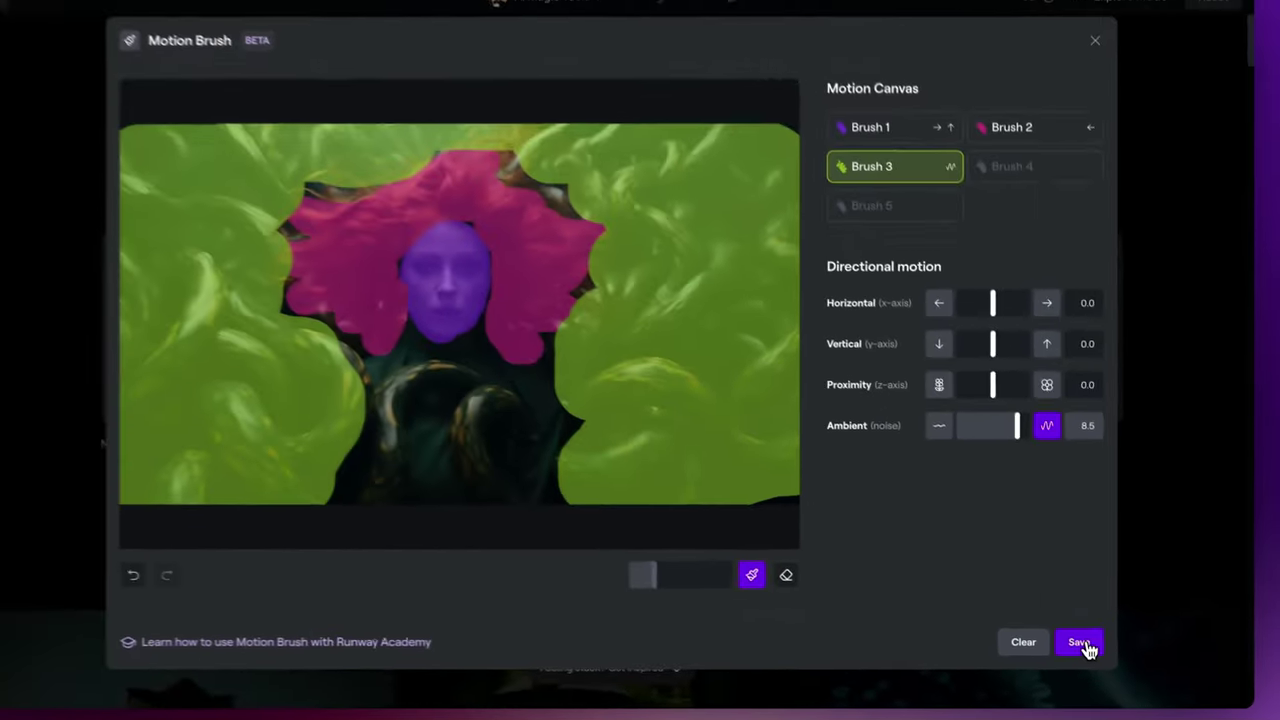
# Save the brushes, set camera zoom to -1.0, and generate the 4-second video.
pyautogui.click(955, 597)
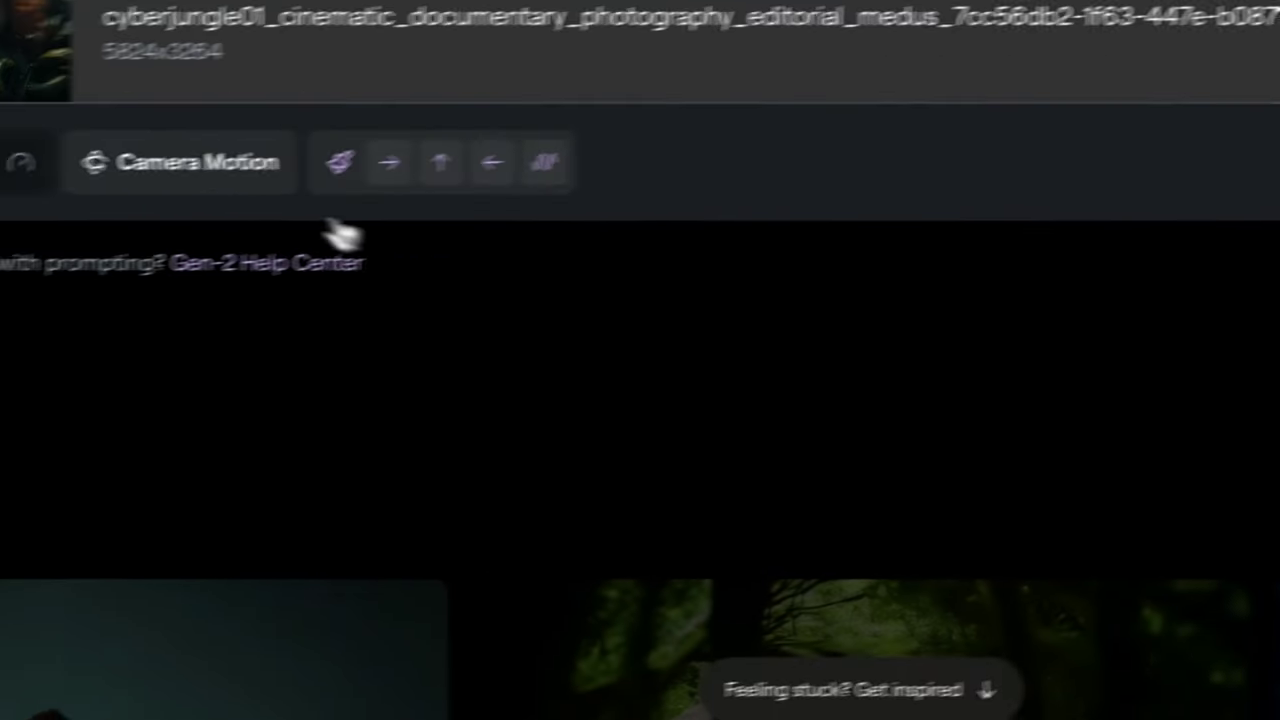
pyautogui.click(250, 188)
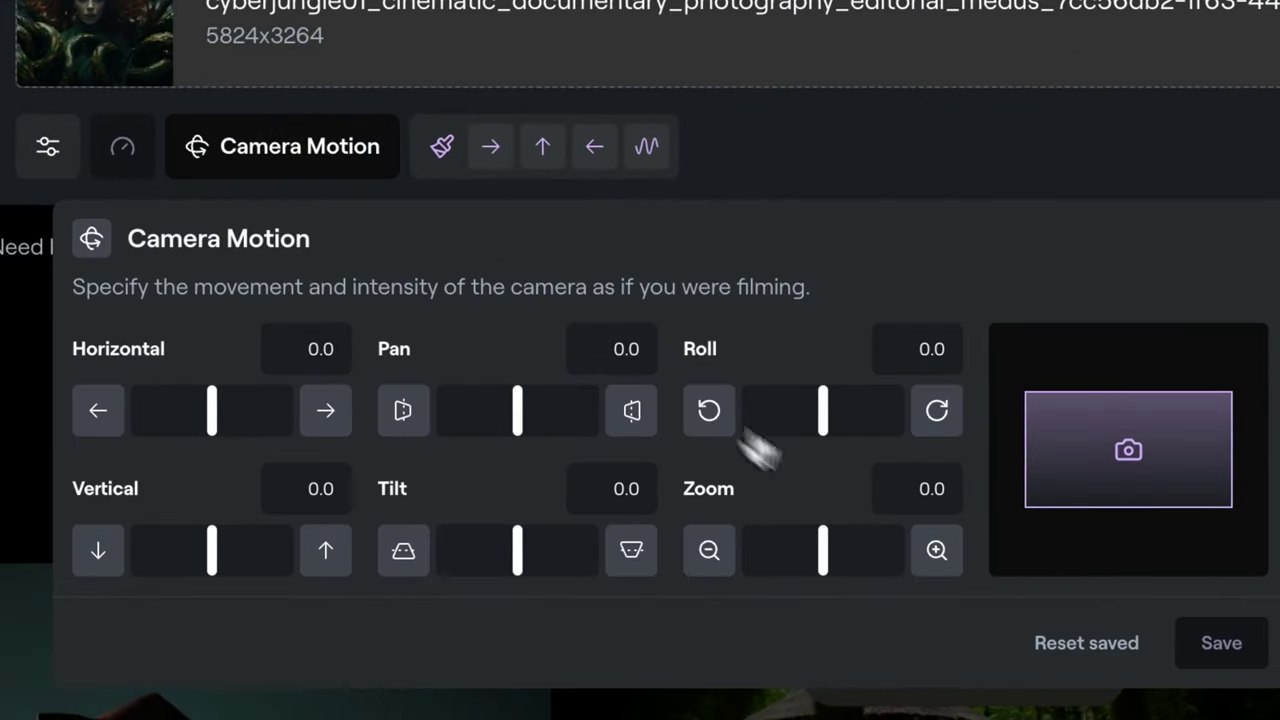
pyautogui.moveTo(832, 548); pyautogui.dragTo(817, 552)
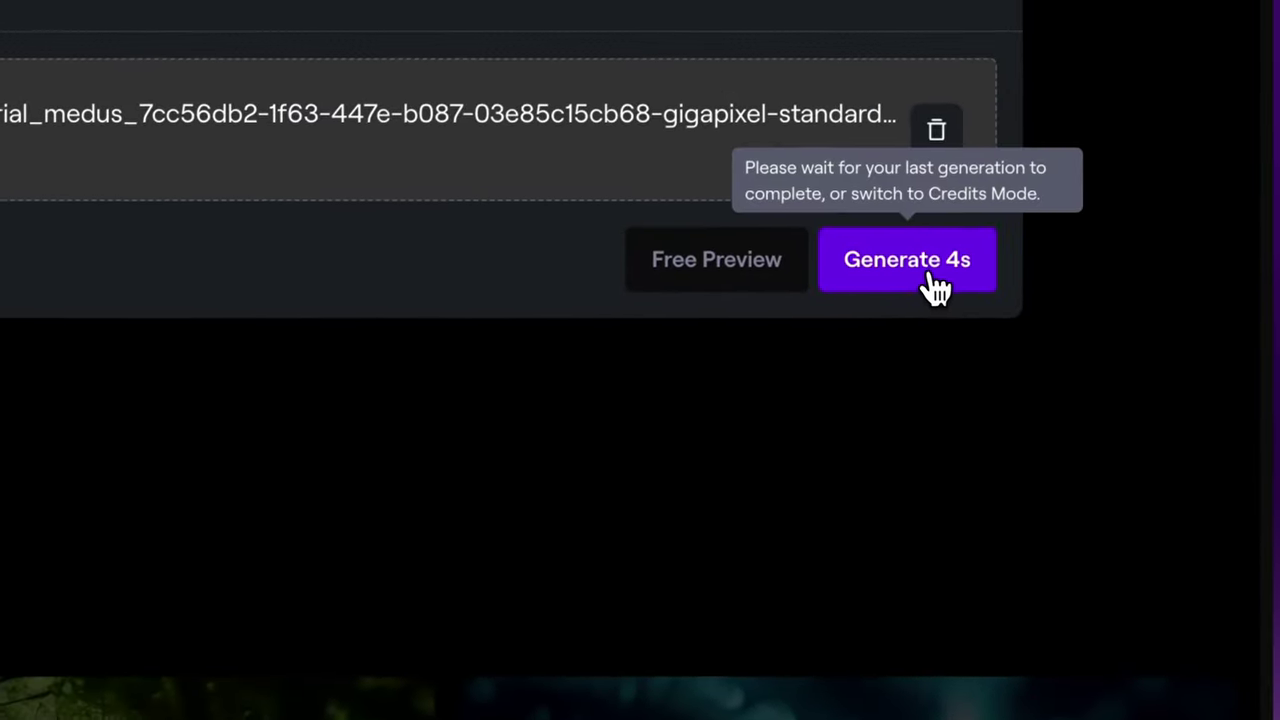
pyautogui.click(1224, 120)
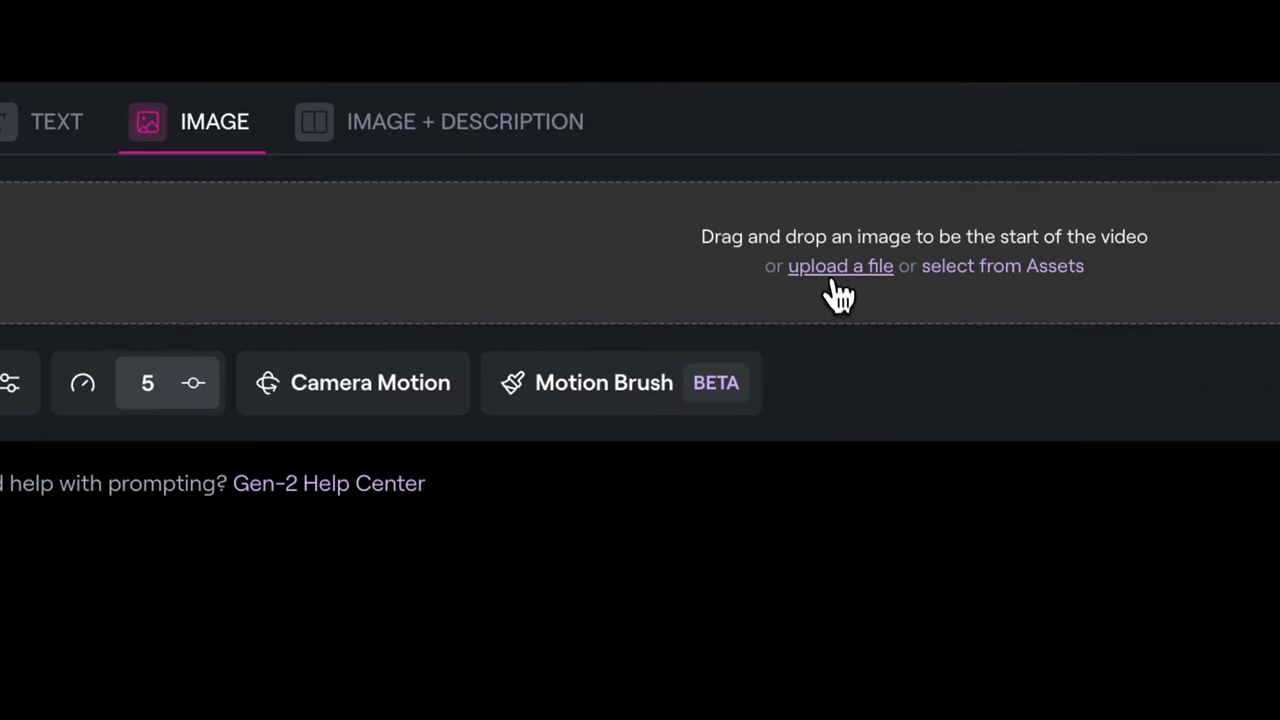
# Upload the couple street scene image as the new starting image.
pyautogui.click(835, 285)
pyautogui.click(338, 92)
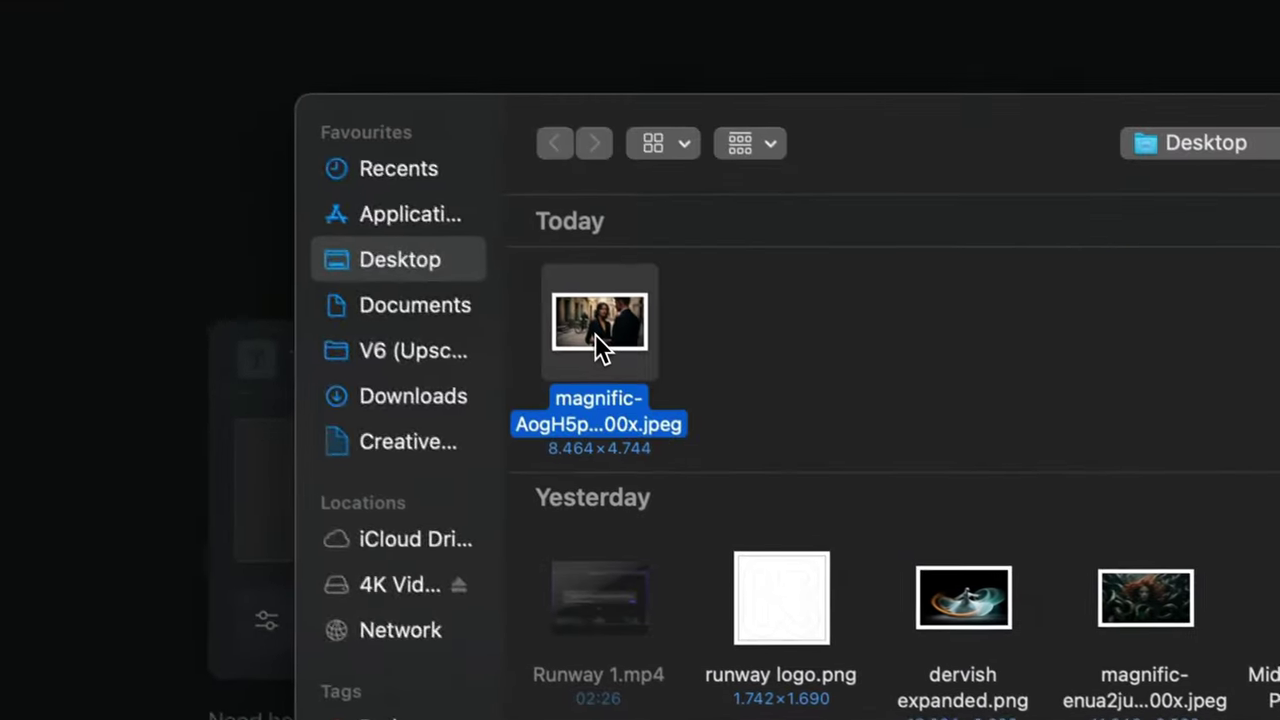
pyautogui.doubleClick(595, 334)
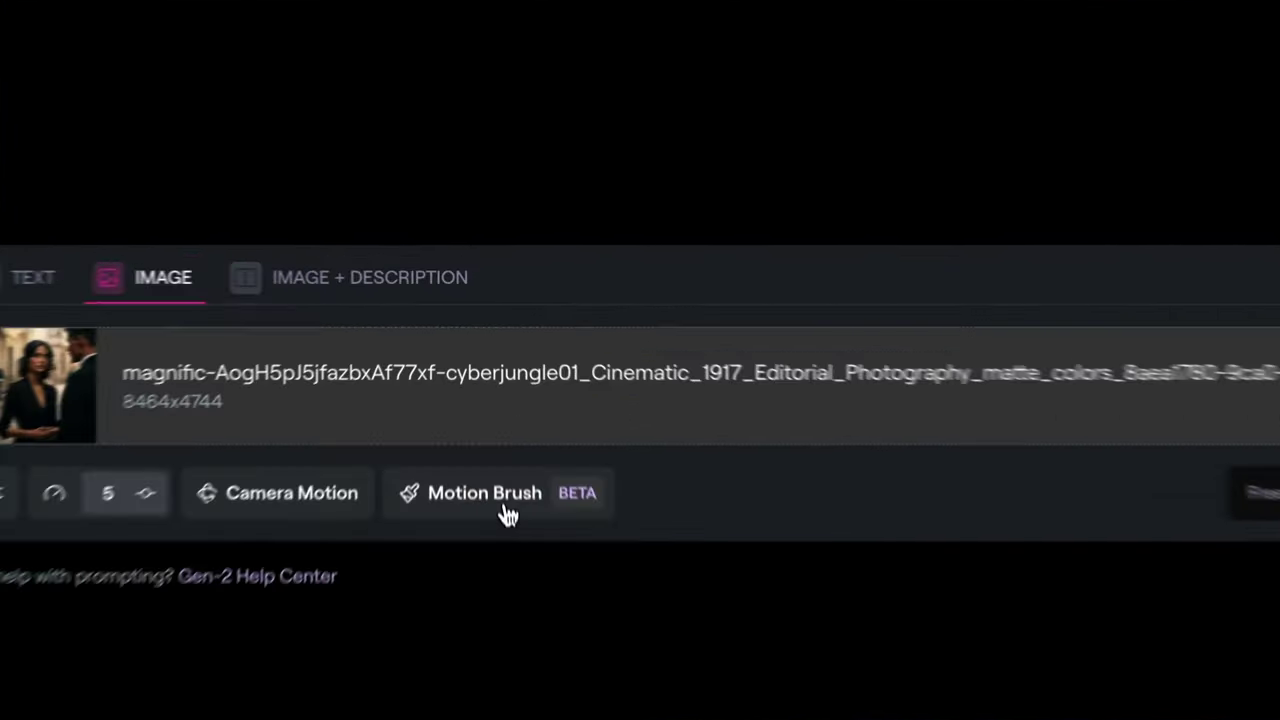
# Paint the woman's face with Brush 1 and set its horizontal motion to 1.0.
pyautogui.click(488, 413)
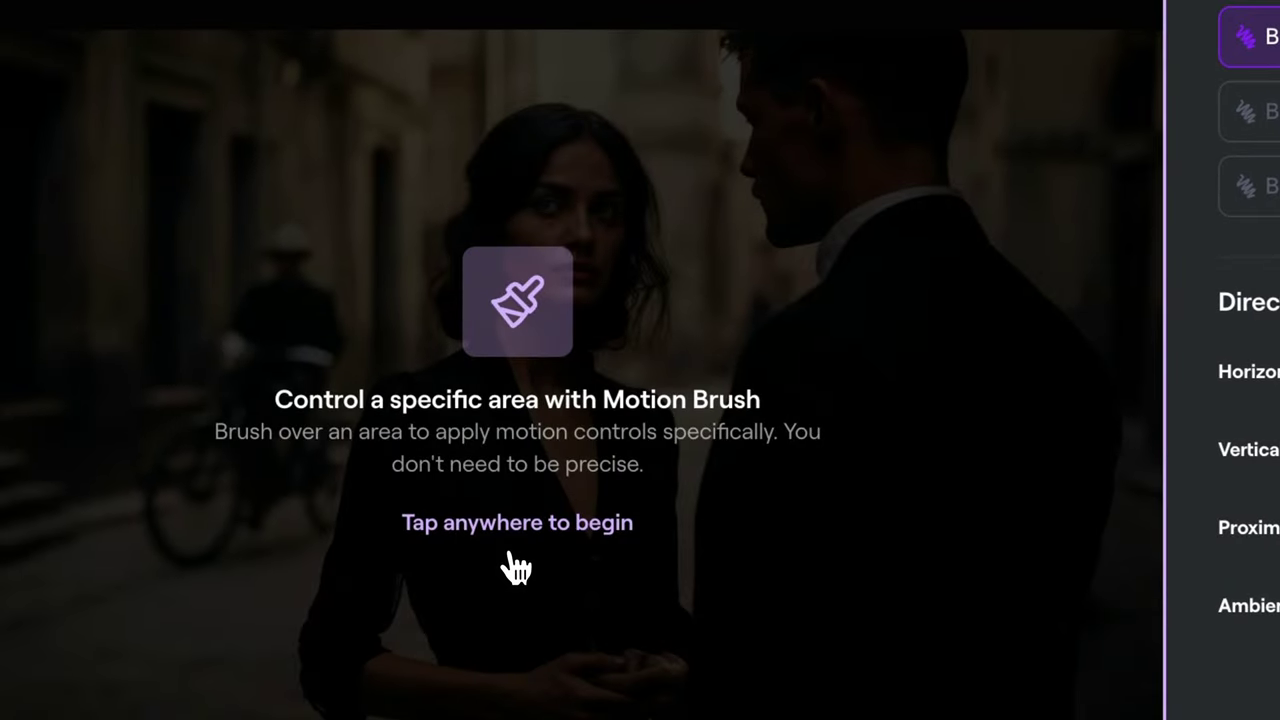
pyautogui.click(765, 557)
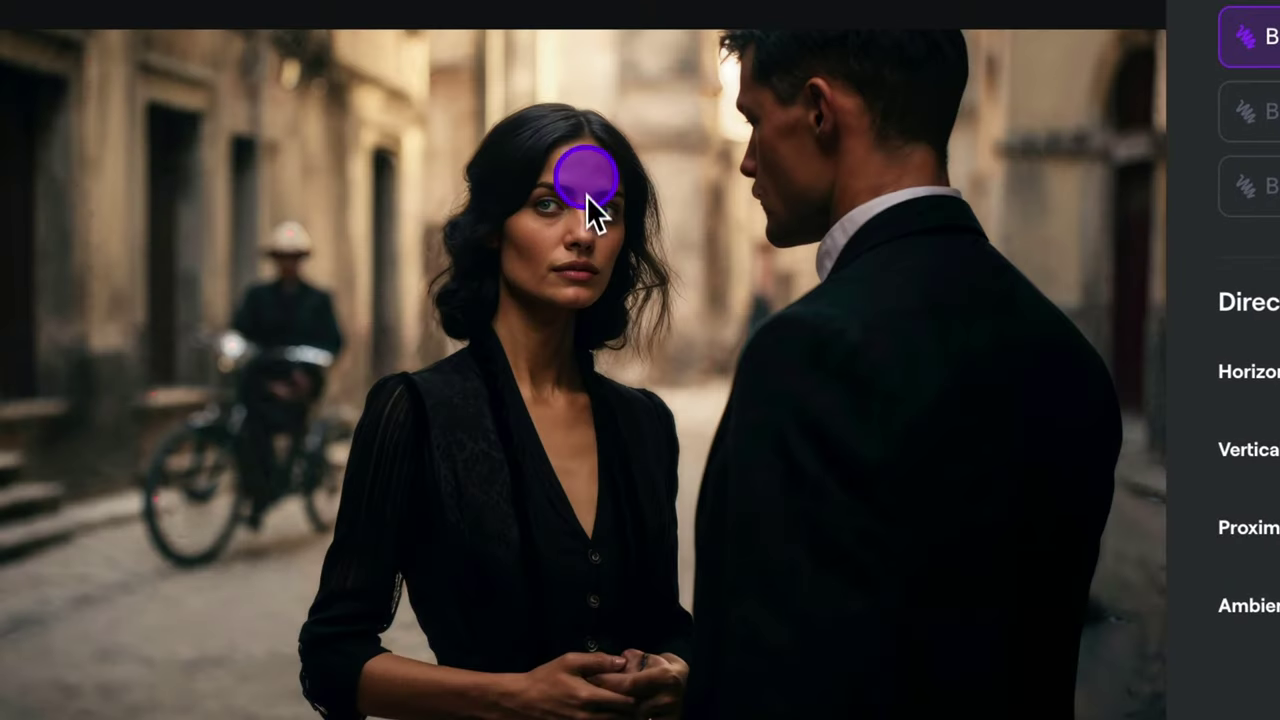
pyautogui.moveTo(583, 175); pyautogui.dragTo(561, 195)
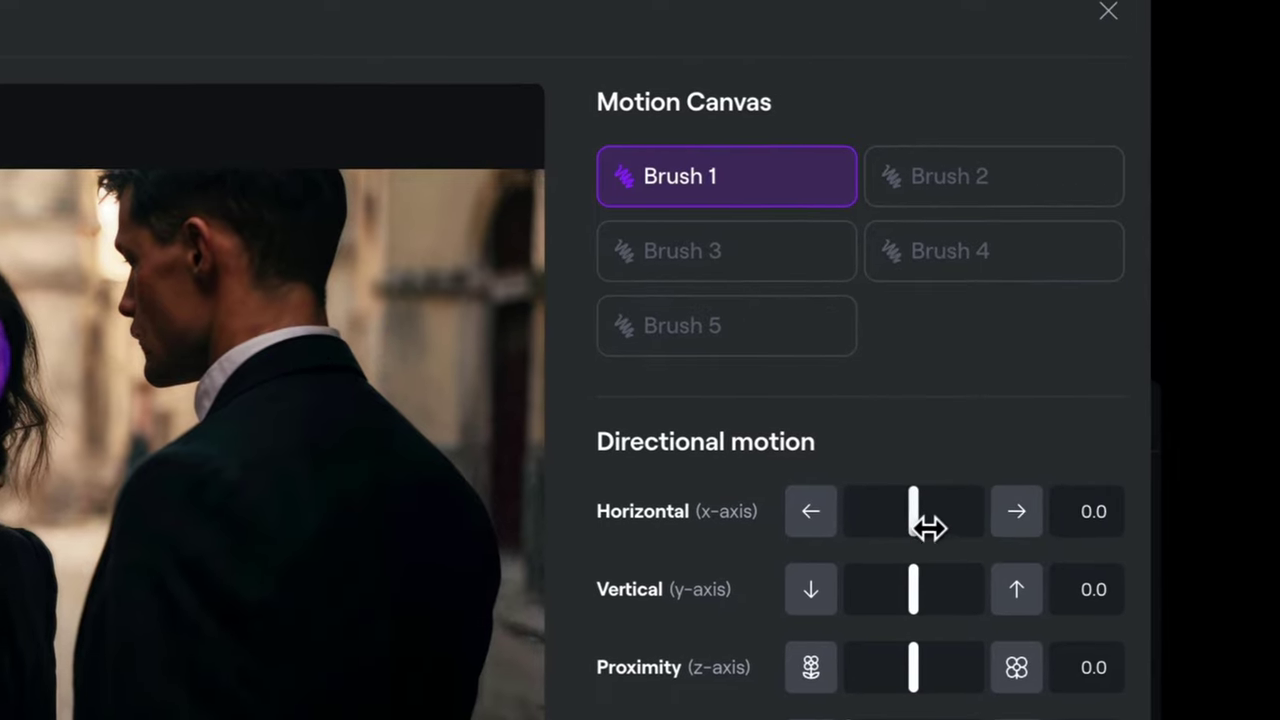
pyautogui.moveTo(929, 526); pyautogui.dragTo(918, 521)
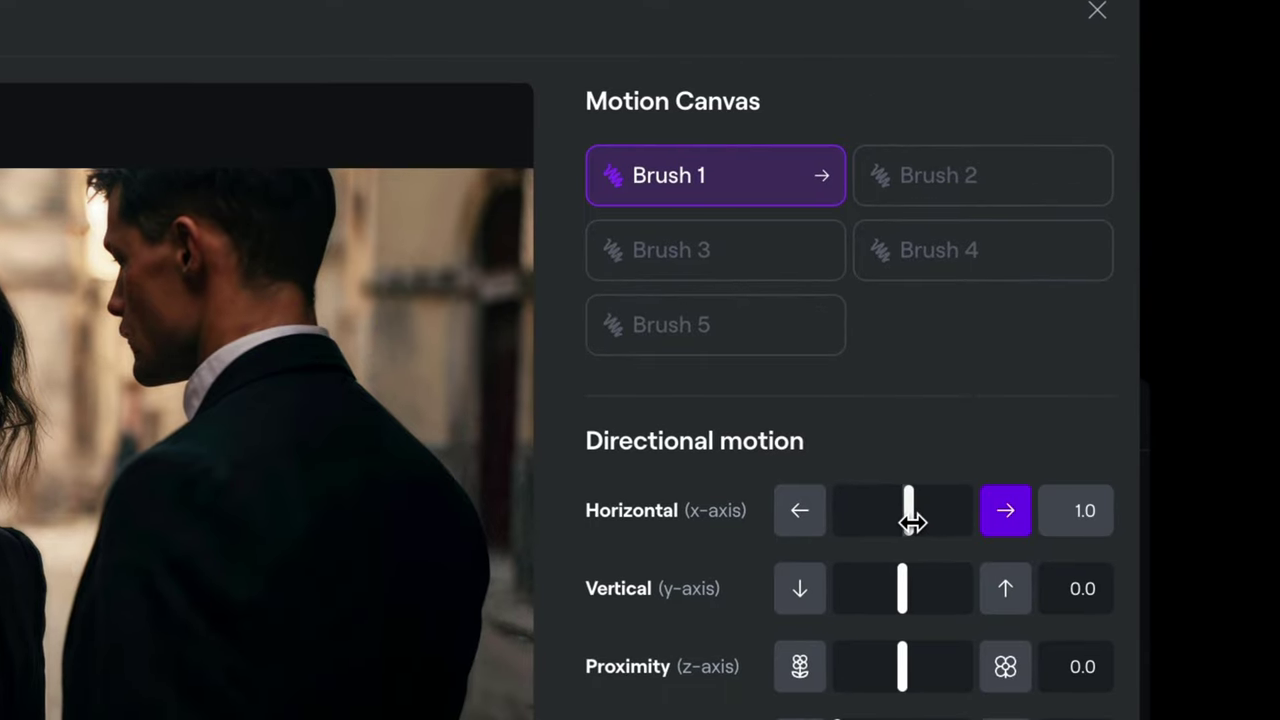
# Paint the background cyclist with Brush 2, set to horizontal -7.5.
pyautogui.click(963, 186)
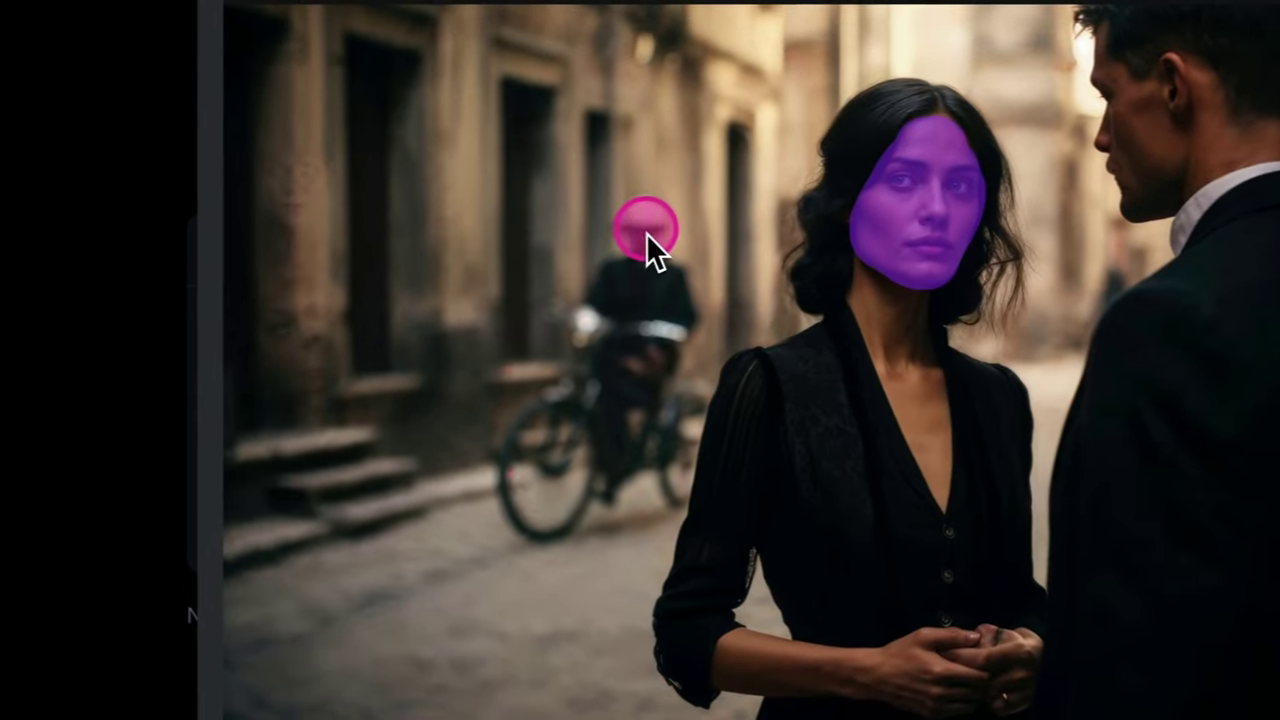
pyautogui.moveTo(646, 233)
pyautogui.mouseDown()
pyautogui.moveTo(658, 270)
pyautogui.moveTo(634, 293)
pyautogui.moveTo(597, 339)
pyautogui.mouseUp()
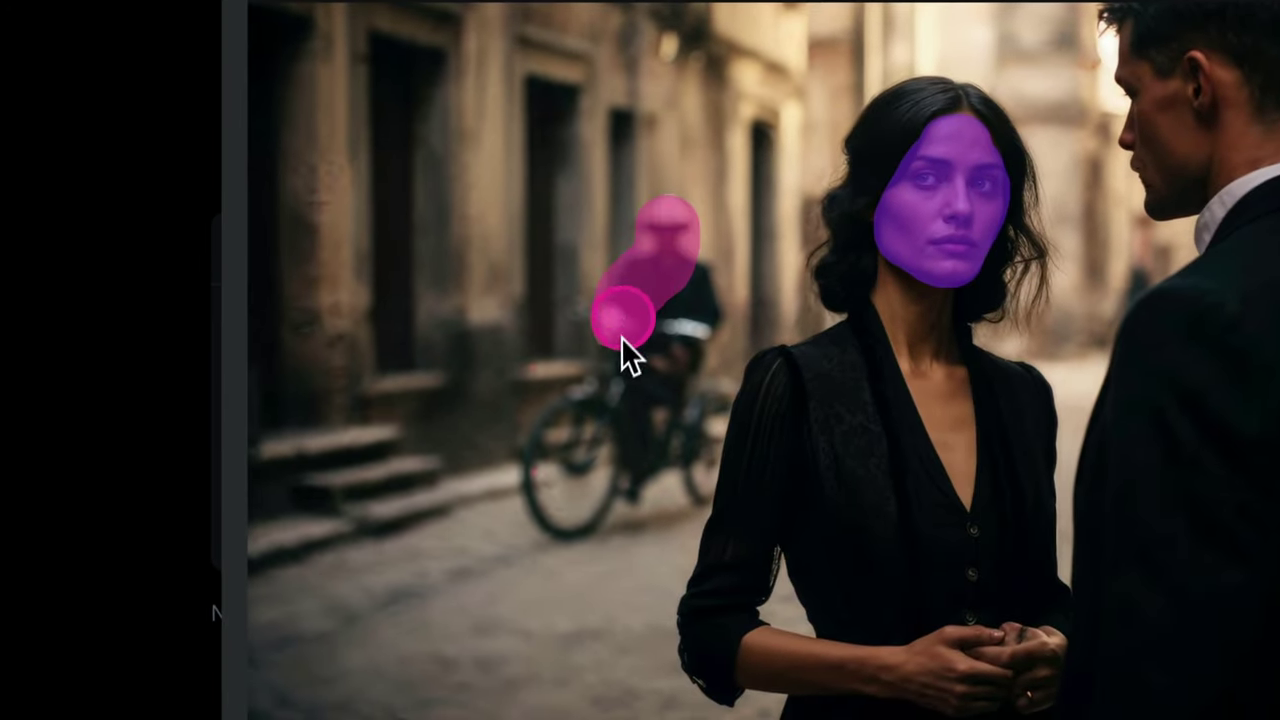
pyautogui.moveTo(558, 443)
pyautogui.mouseDown()
pyautogui.moveTo(587, 510)
pyautogui.moveTo(673, 471)
pyautogui.mouseUp()
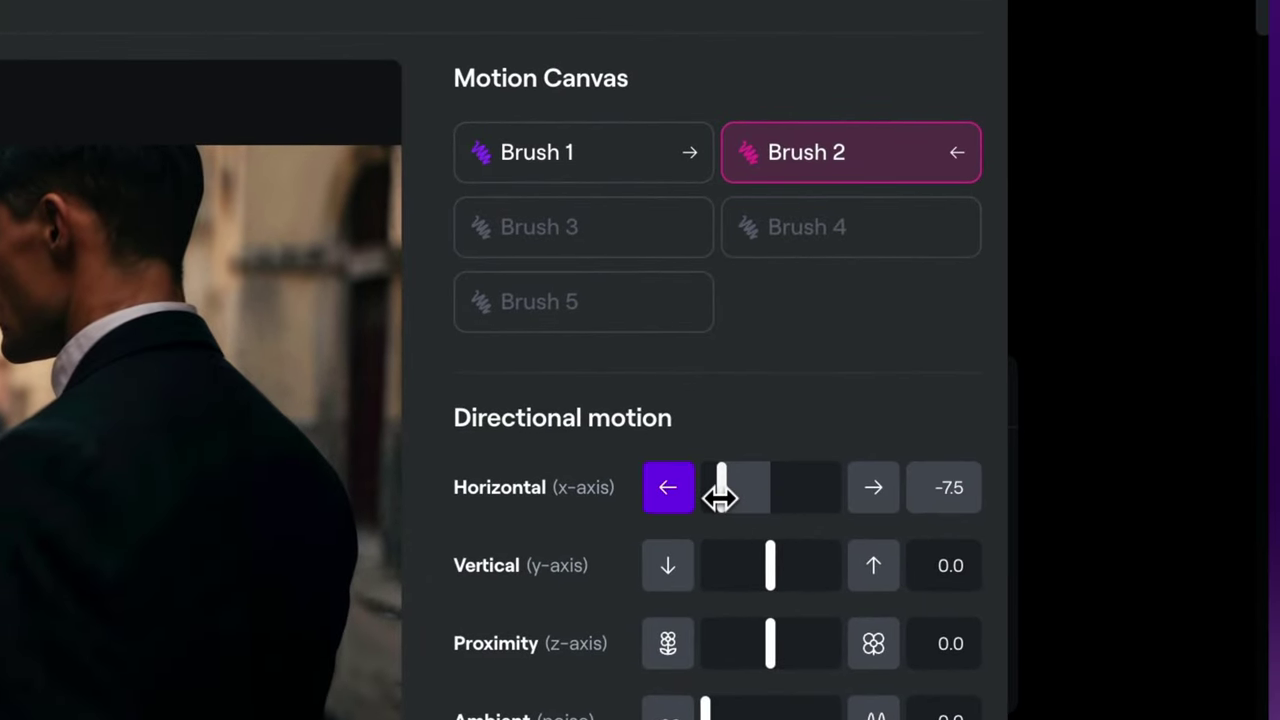
# Paint the man's neck, hair and ear area with Brush 3, set to horizontal 1.0.
pyautogui.click(684, 245)
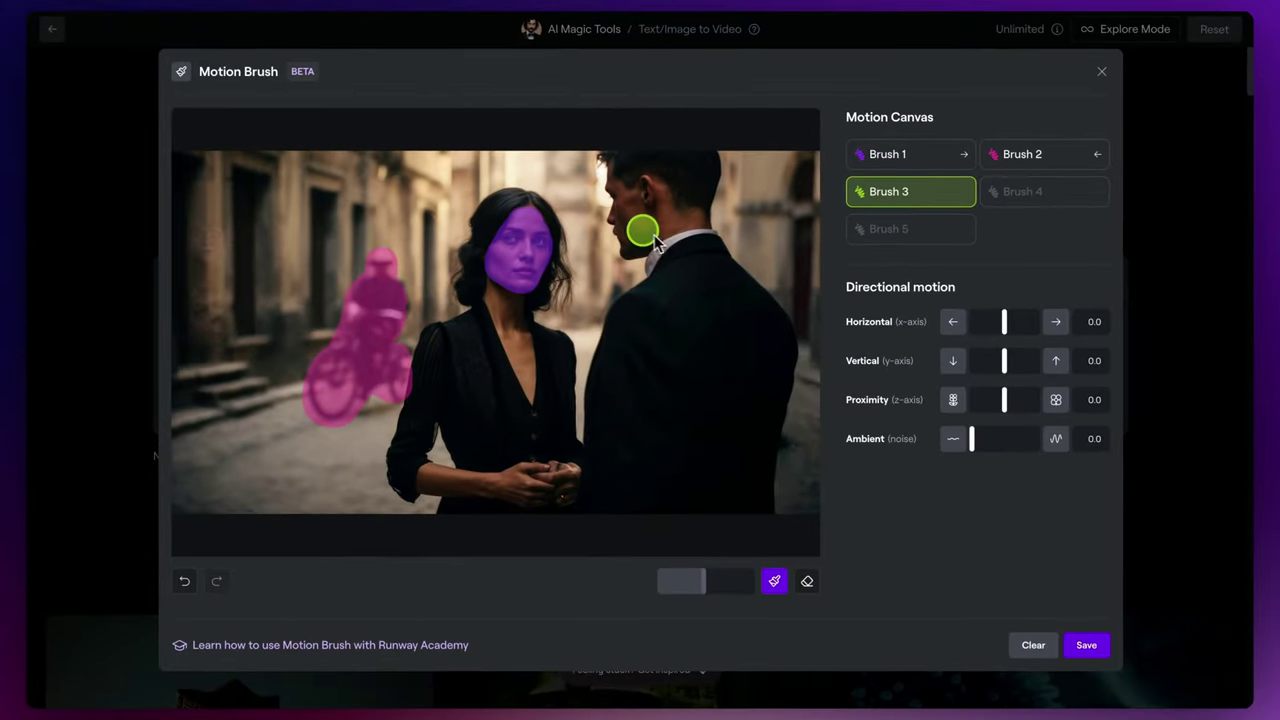
pyautogui.moveTo(654, 236); pyautogui.dragTo(633, 223)
pyautogui.moveTo(617, 303)
pyautogui.mouseDown()
pyautogui.moveTo(600, 262)
pyautogui.moveTo(680, 267)
pyautogui.moveTo(782, 309)
pyautogui.mouseUp()
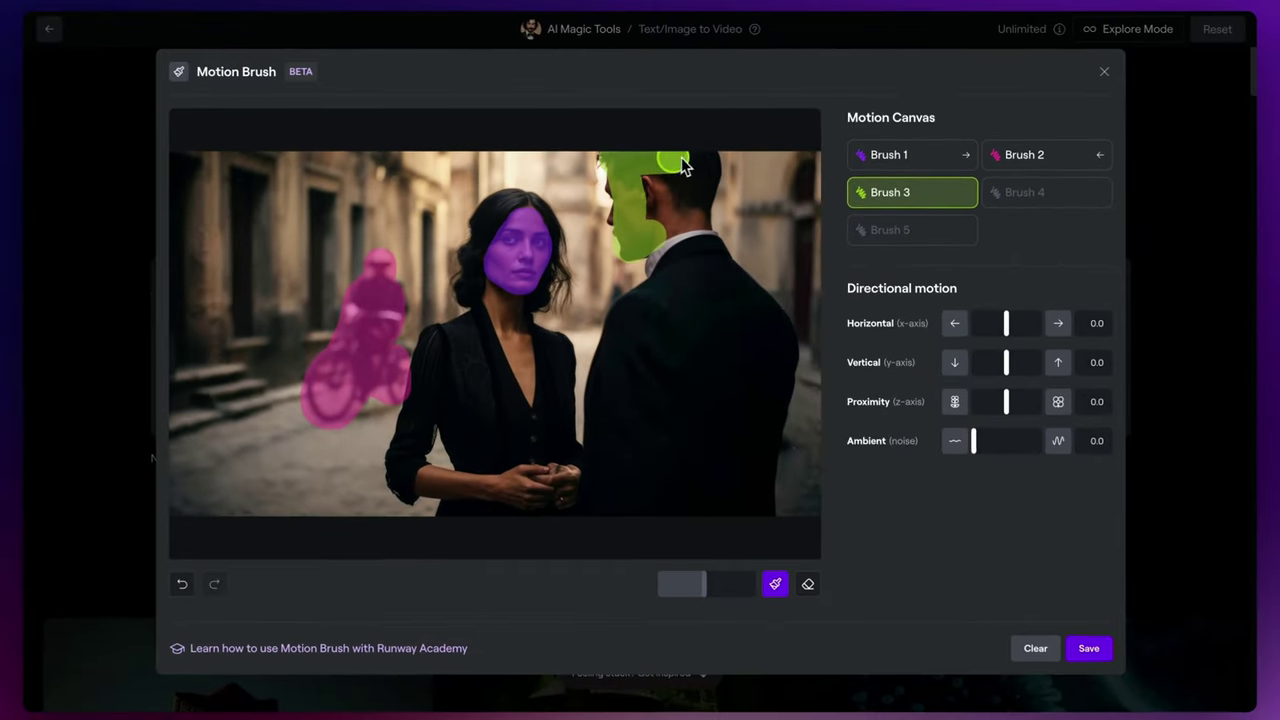
pyautogui.moveTo(671, 227); pyautogui.dragTo(646, 199)
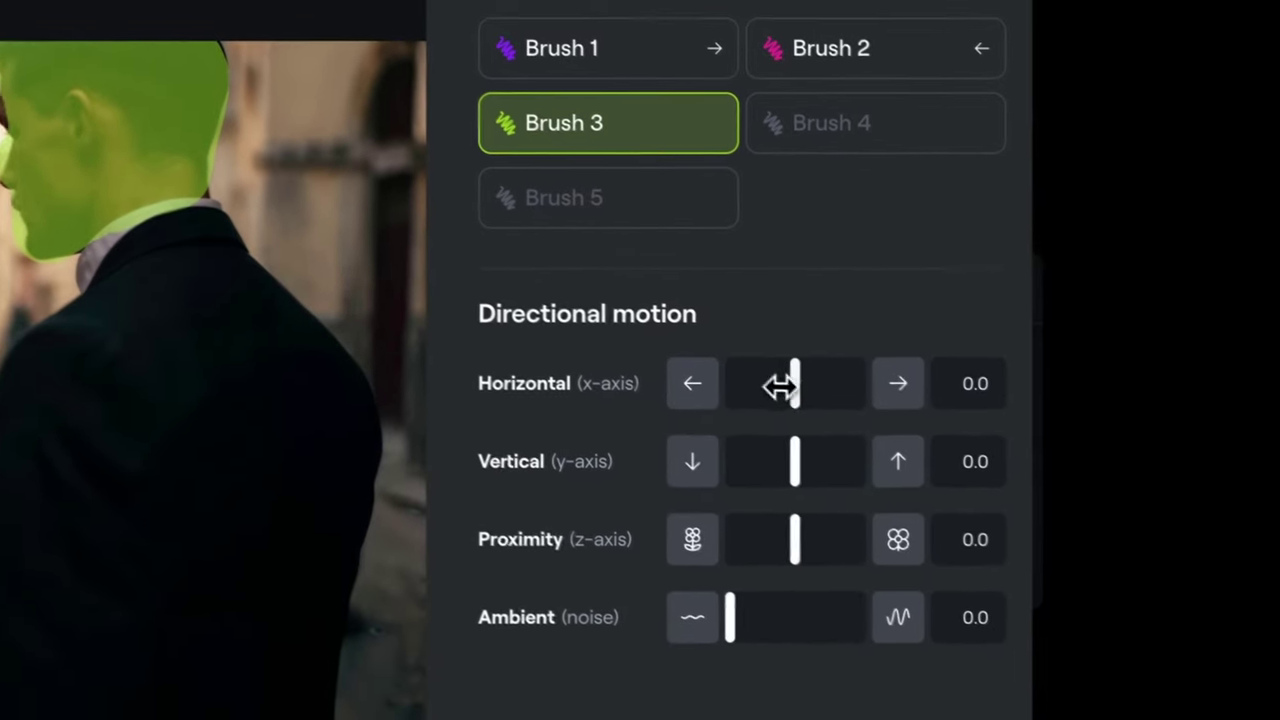
pyautogui.moveTo(780, 387); pyautogui.dragTo(802, 390)
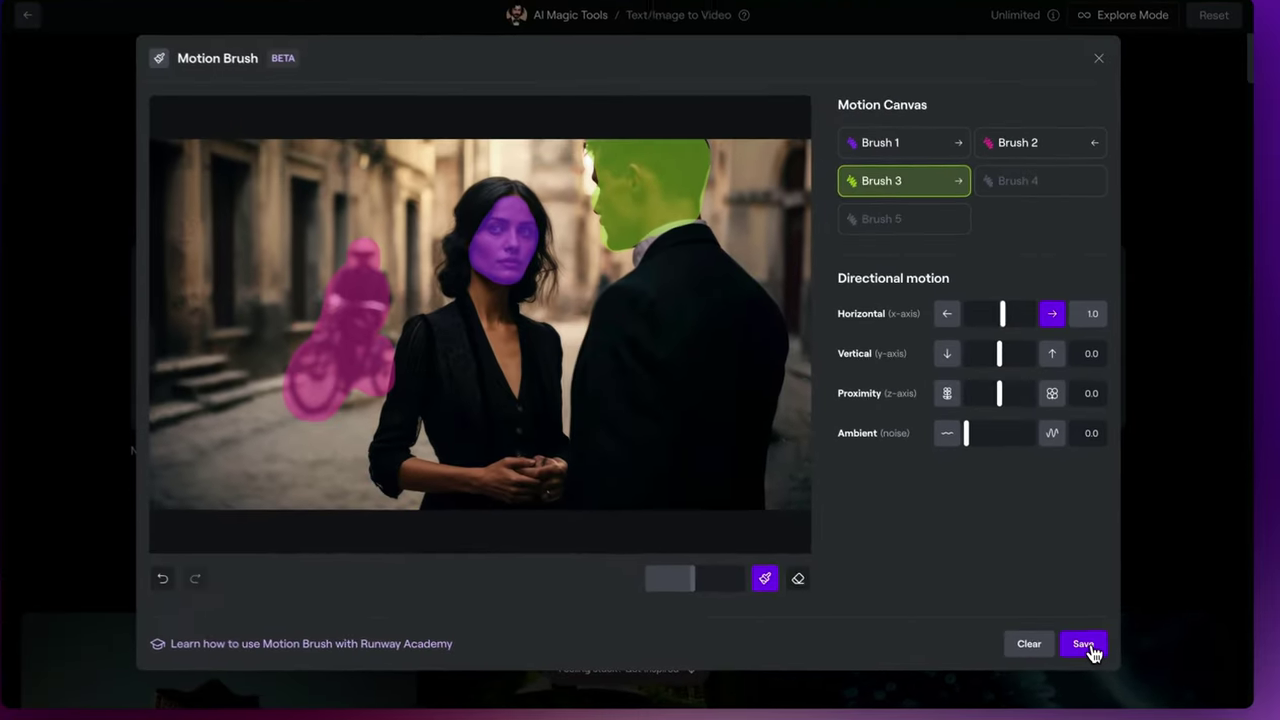
# Save the brushes, add a description of the couple and passing bicycle, and play the generated clip.
pyautogui.click(1087, 646)
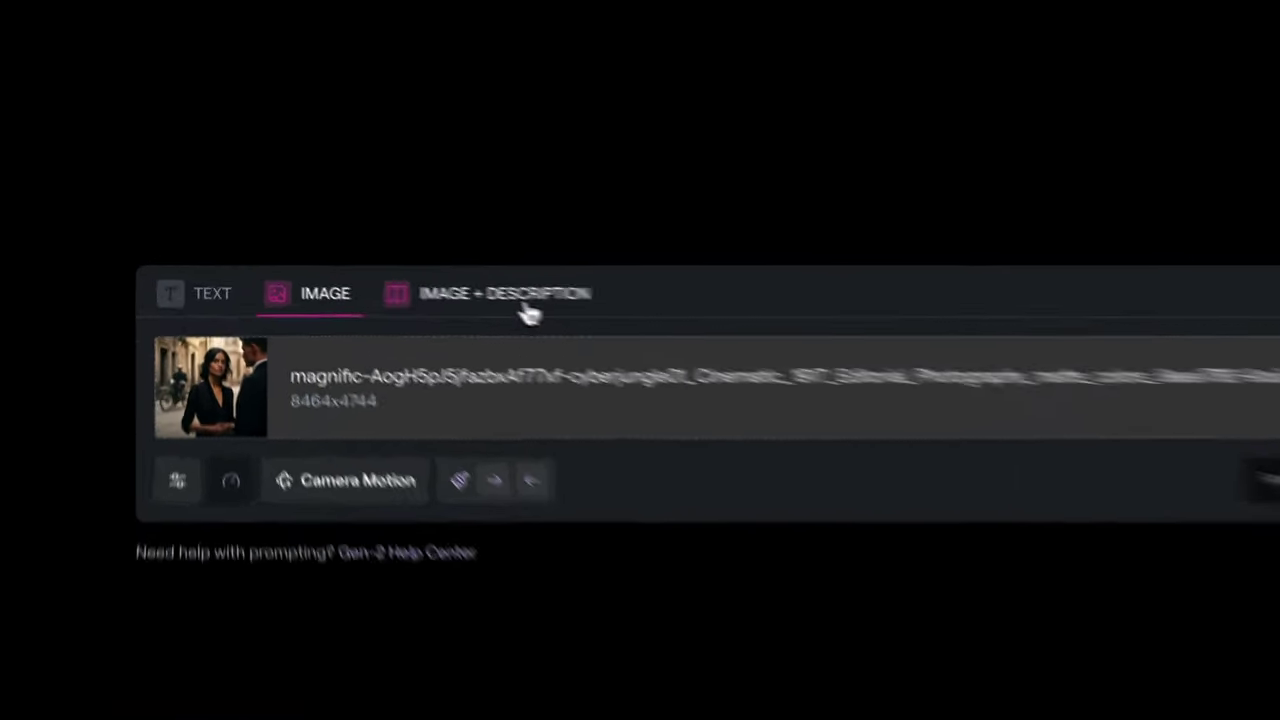
pyautogui.click(428, 277)
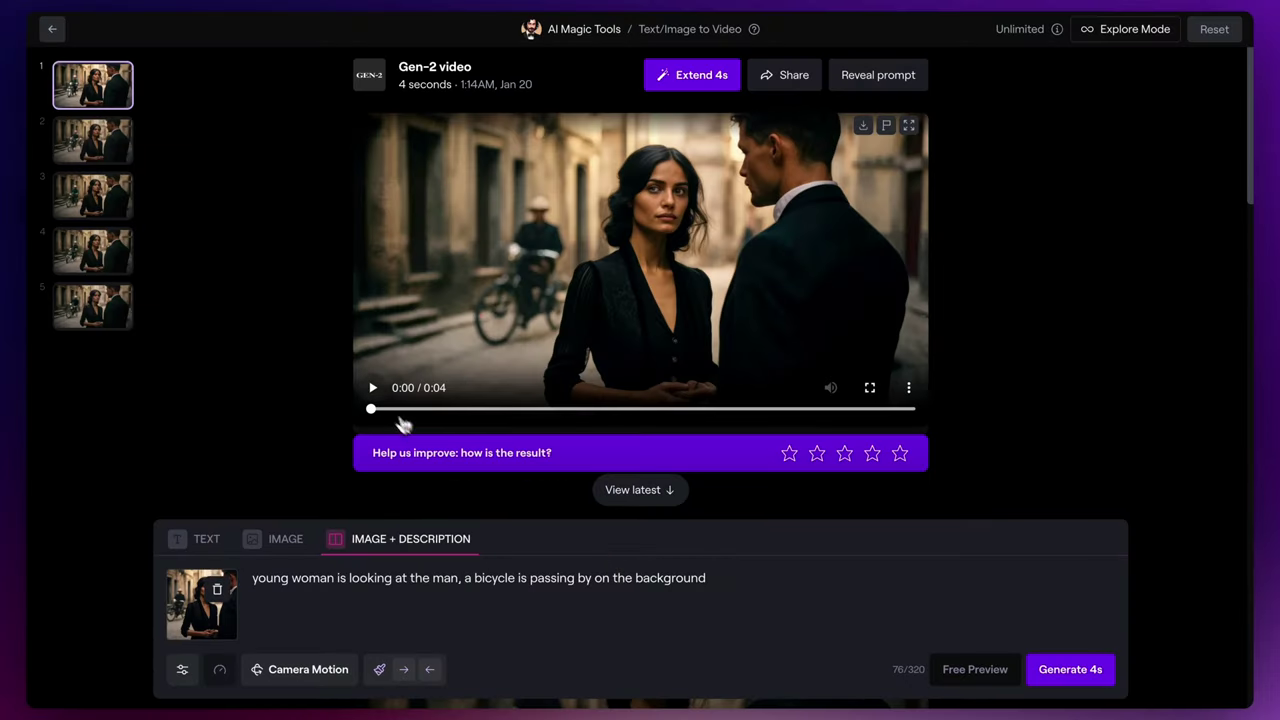
pyautogui.click(373, 392)
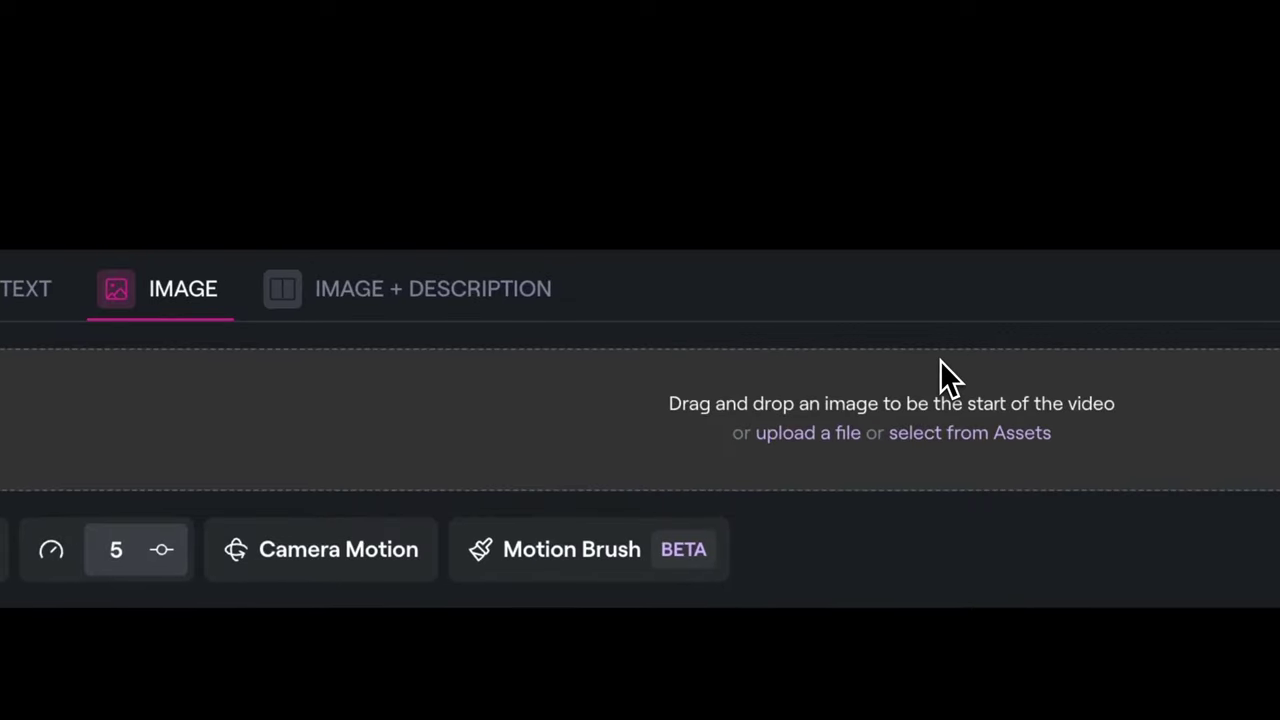
# Upload the burning building image and bring it into the Motion Brush editor.
pyautogui.click(808, 433)
pyautogui.doubleClick(389, 257)
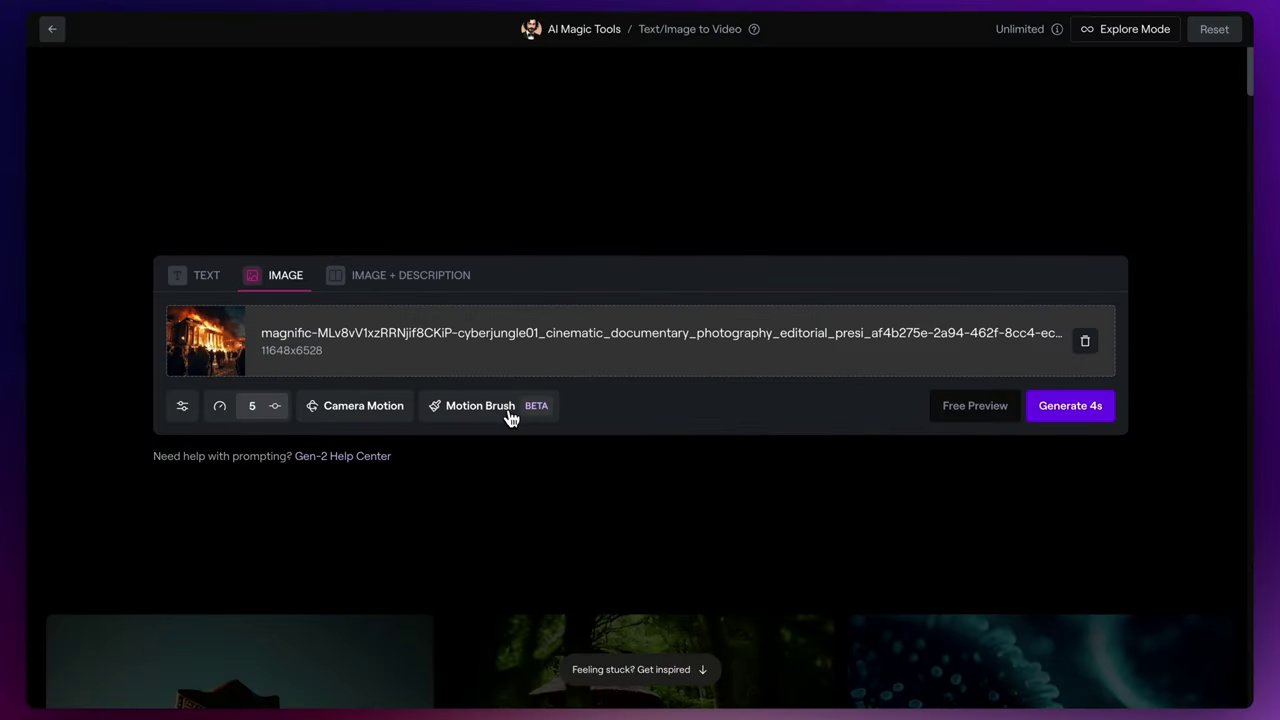
pyautogui.click(480, 405)
pyautogui.click(594, 543)
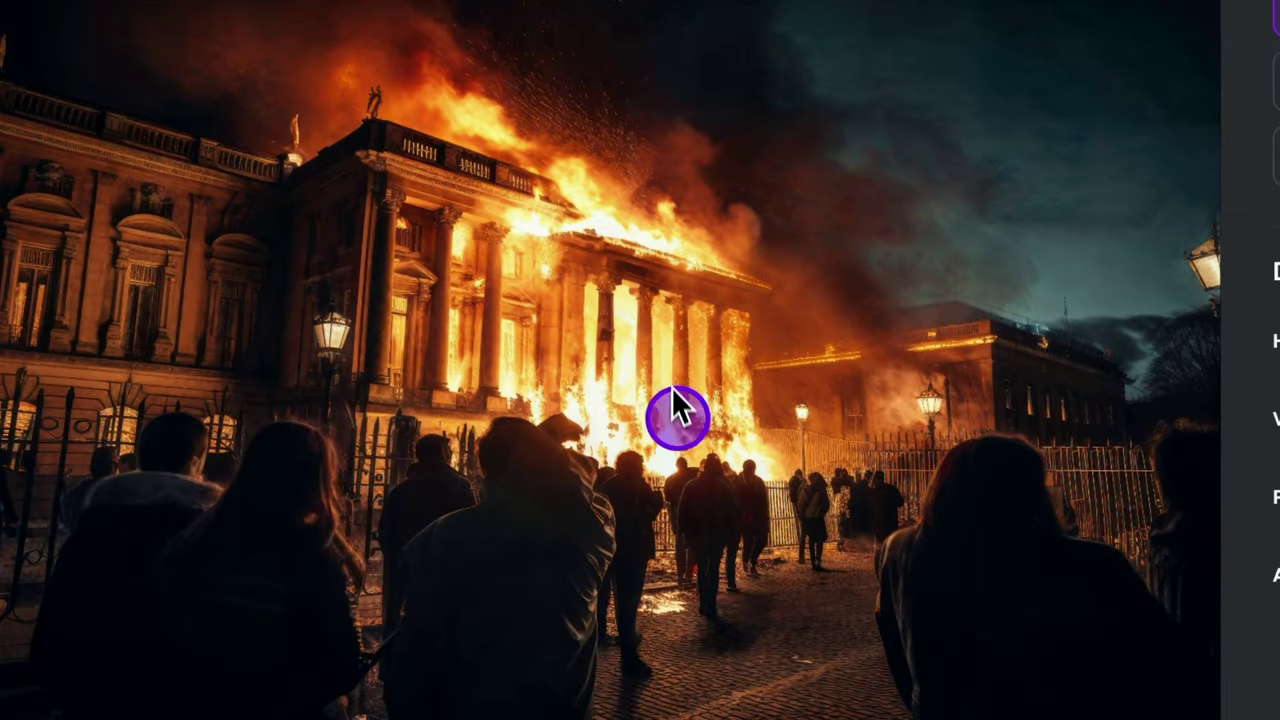
# Paint the blazing facade and columns with Brush 1, set to vertical 4.1.
pyautogui.moveTo(666, 430)
pyautogui.mouseDown()
pyautogui.moveTo(596, 411)
pyautogui.moveTo(603, 218)
pyautogui.moveTo(559, 219)
pyautogui.moveTo(545, 261)
pyautogui.moveTo(579, 312)
pyautogui.moveTo(578, 372)
pyautogui.moveTo(553, 371)
pyautogui.moveTo(542, 350)
pyautogui.moveTo(537, 306)
pyautogui.moveTo(556, 344)
pyautogui.moveTo(546, 298)
pyautogui.mouseUp()
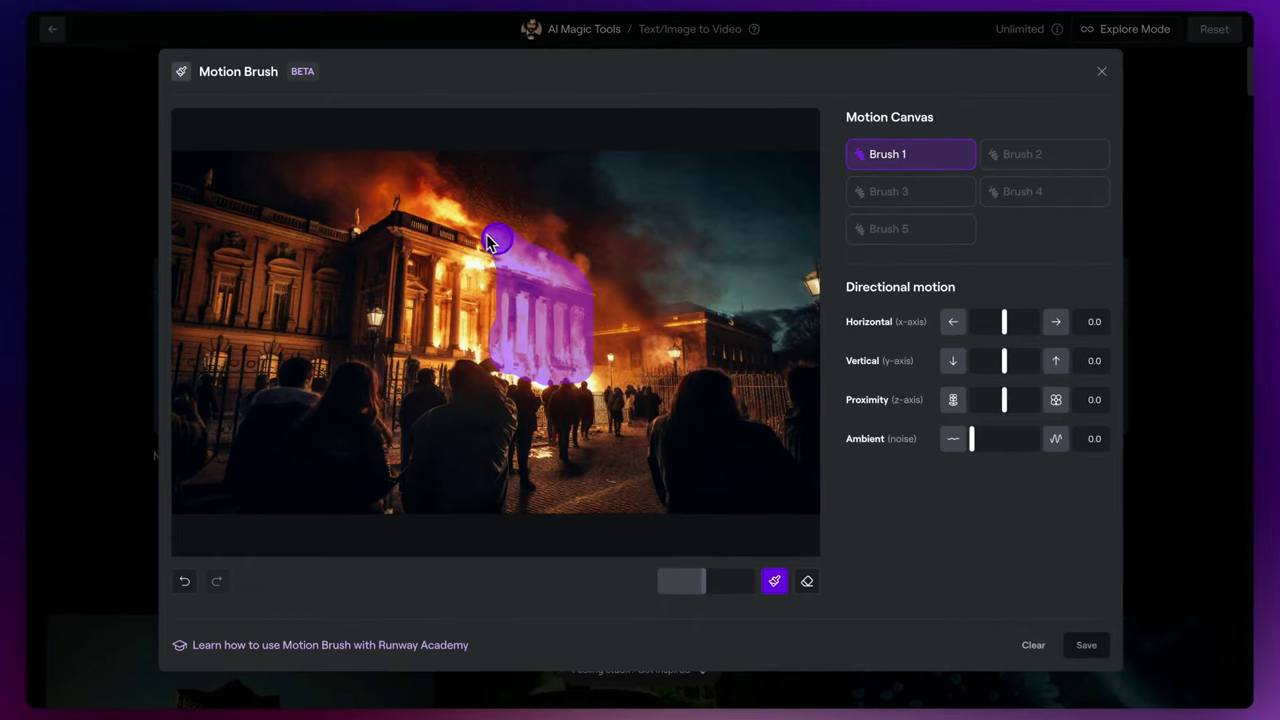
pyautogui.moveTo(437, 209)
pyautogui.mouseDown()
pyautogui.moveTo(481, 268)
pyautogui.moveTo(486, 349)
pyautogui.mouseUp()
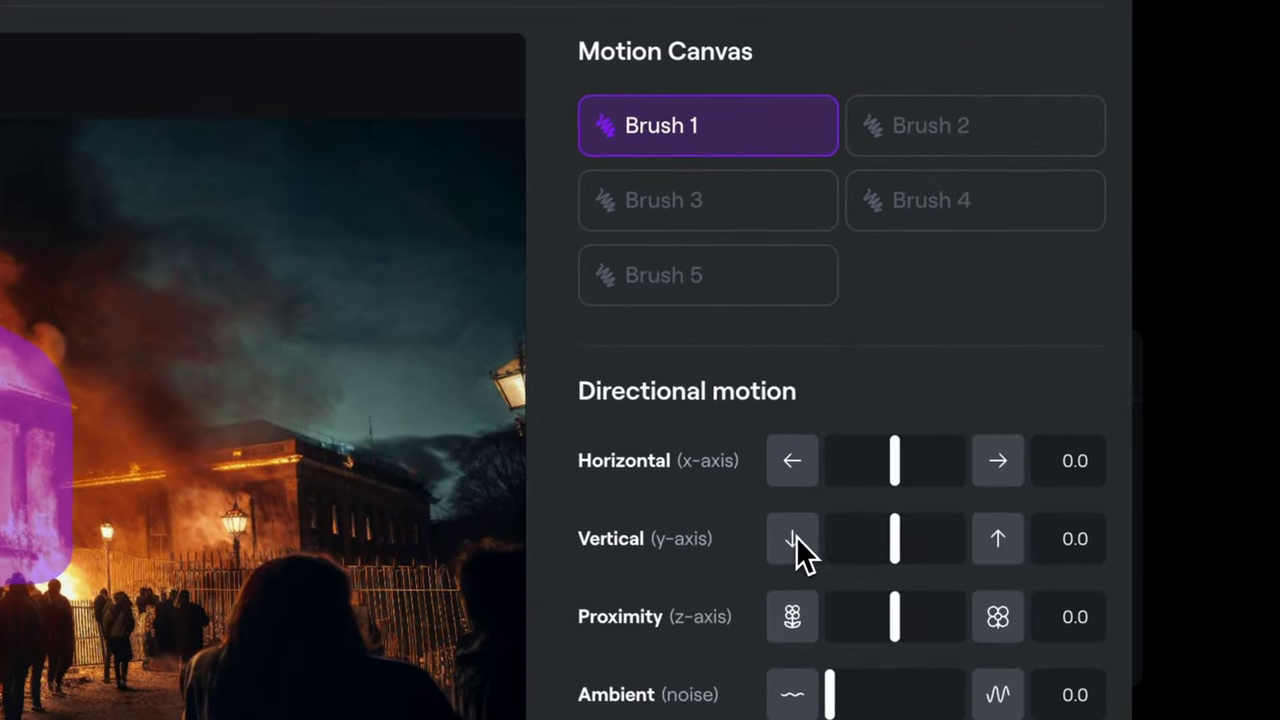
pyautogui.moveTo(1003, 509); pyautogui.dragTo(1027, 513)
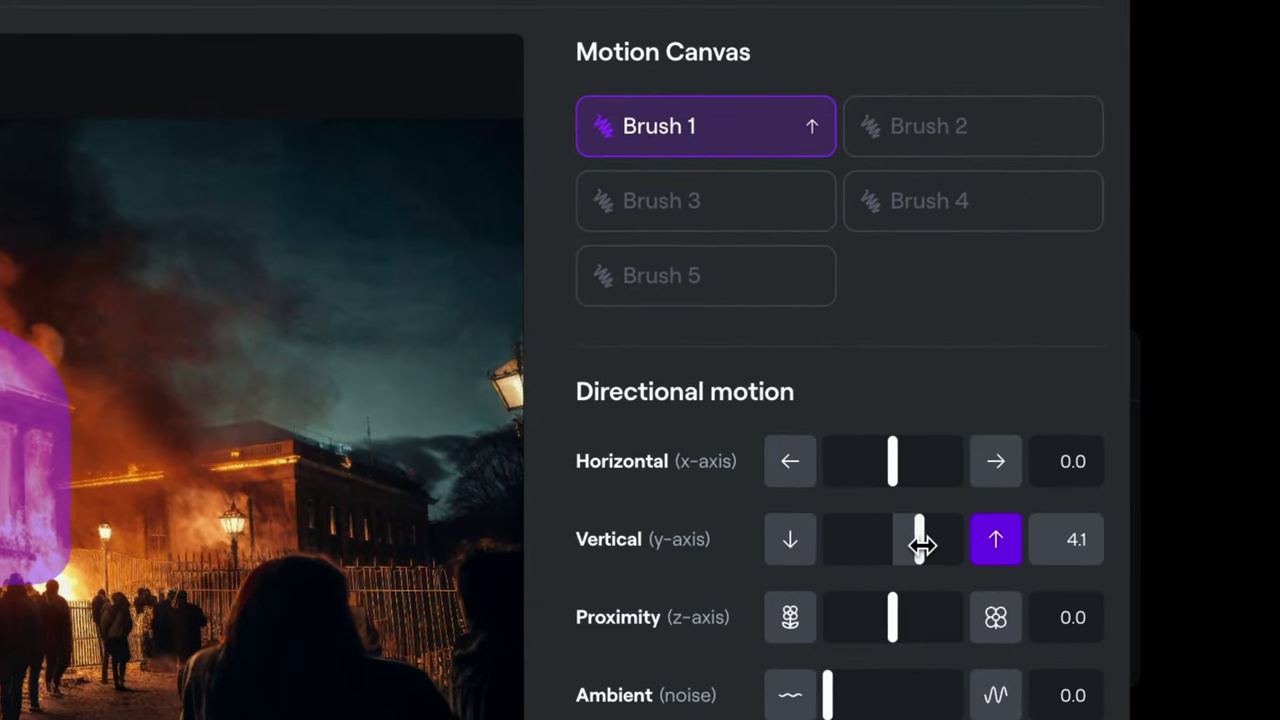
# Paint the right-foreground spectator with Brush 2 and set its horizontal motion to -3.0.
pyautogui.click(955, 160)
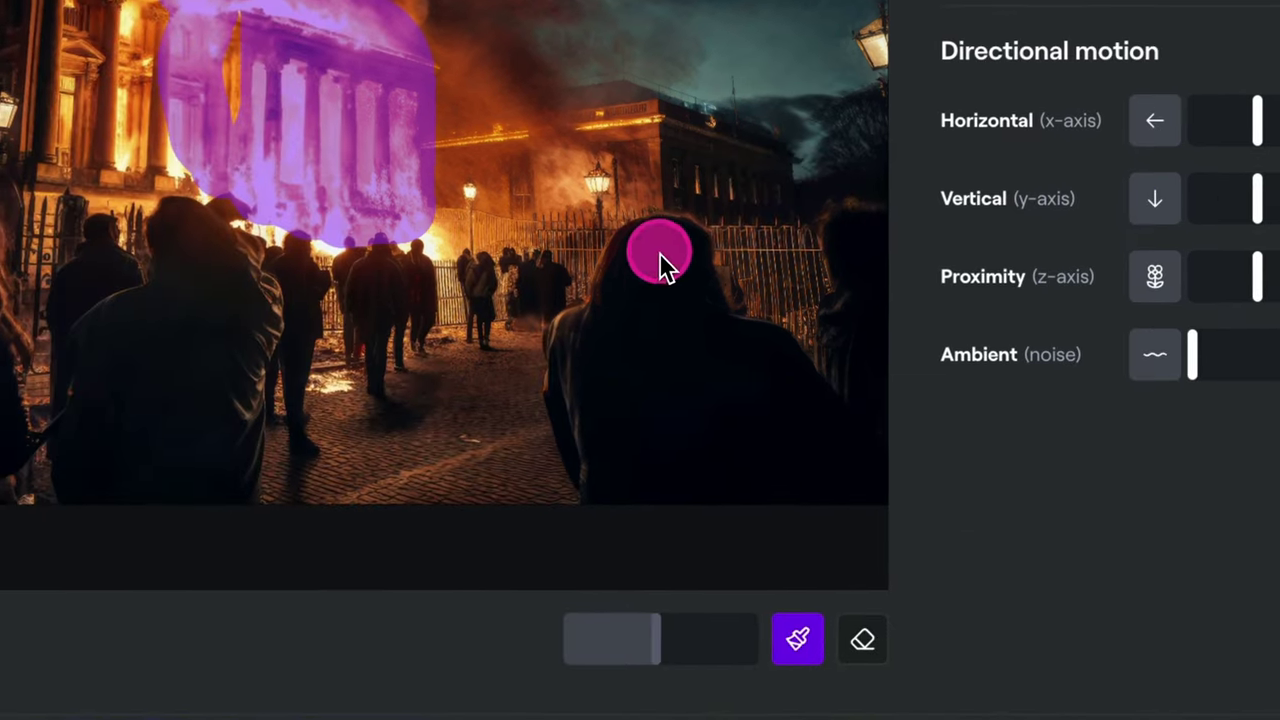
pyautogui.moveTo(294, 592); pyautogui.dragTo(254, 632)
pyautogui.moveTo(590, 354)
pyautogui.mouseDown()
pyautogui.moveTo(618, 501)
pyautogui.moveTo(804, 505)
pyautogui.moveTo(856, 457)
pyautogui.moveTo(754, 357)
pyautogui.mouseUp()
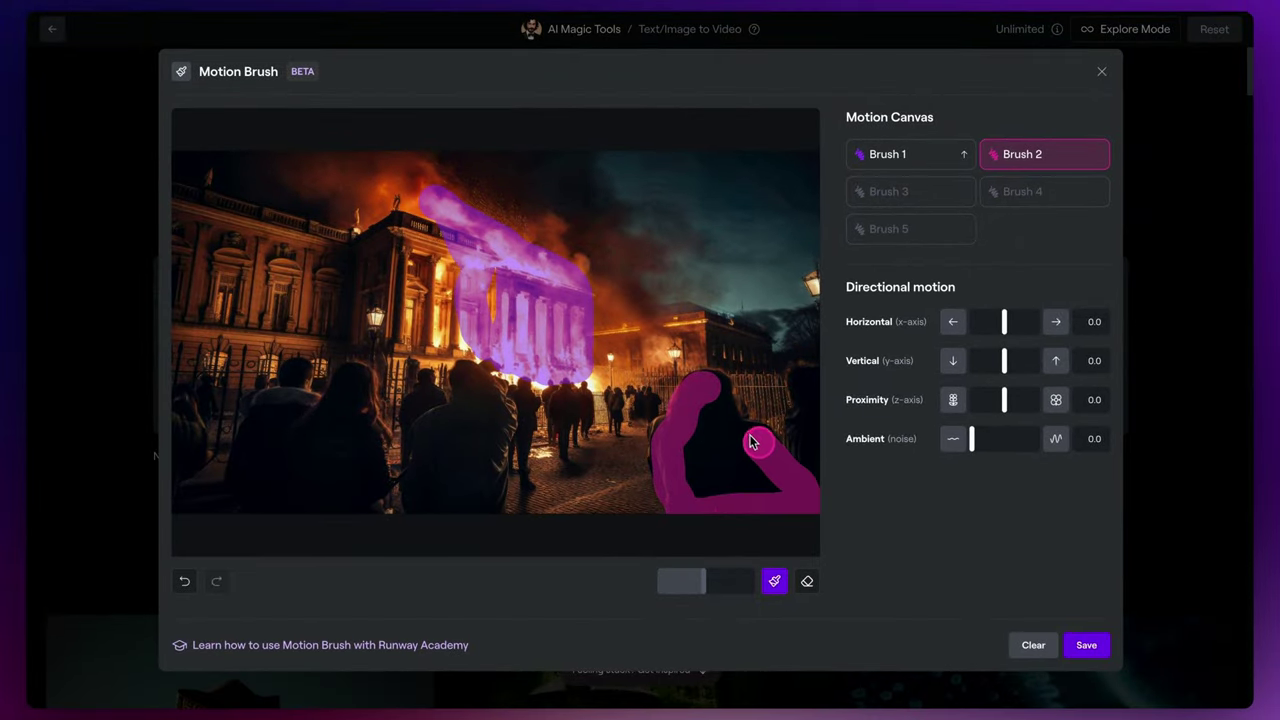
pyautogui.moveTo(751, 441)
pyautogui.mouseDown()
pyautogui.moveTo(710, 383)
pyautogui.moveTo(687, 456)
pyautogui.moveTo(706, 503)
pyautogui.moveTo(754, 501)
pyautogui.moveTo(757, 481)
pyautogui.moveTo(712, 430)
pyautogui.mouseUp()
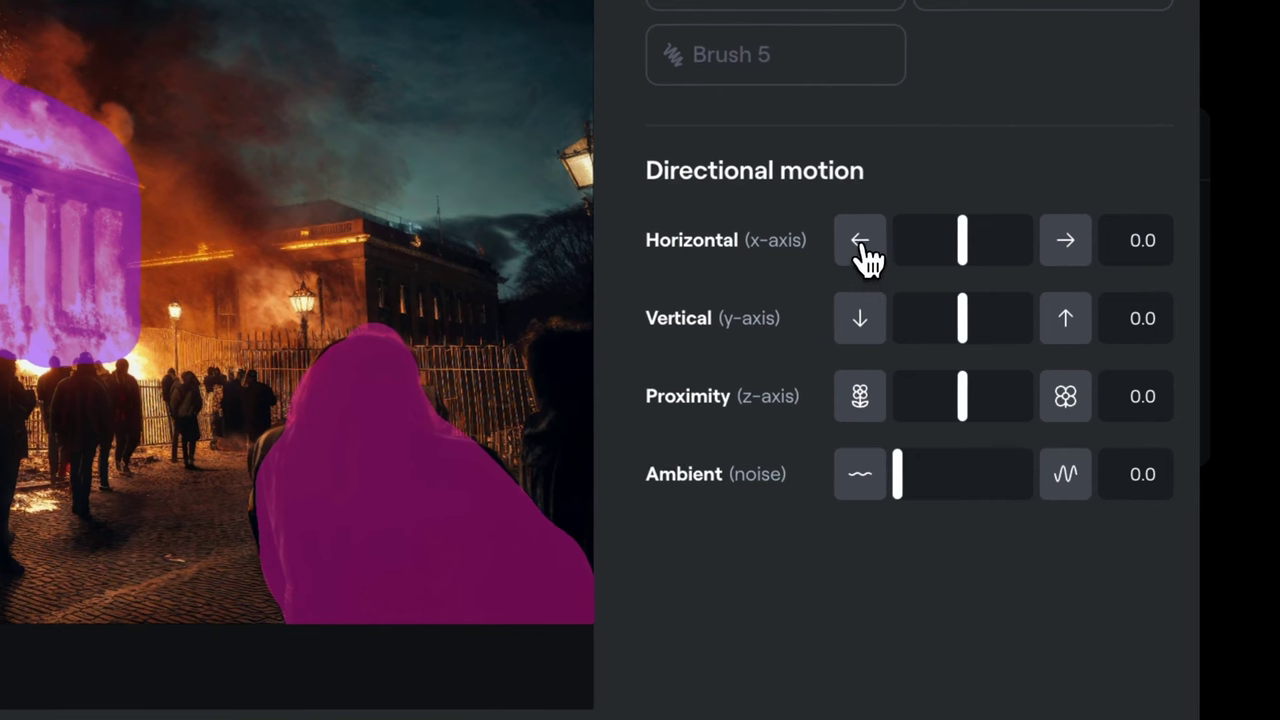
pyautogui.click(953, 321)
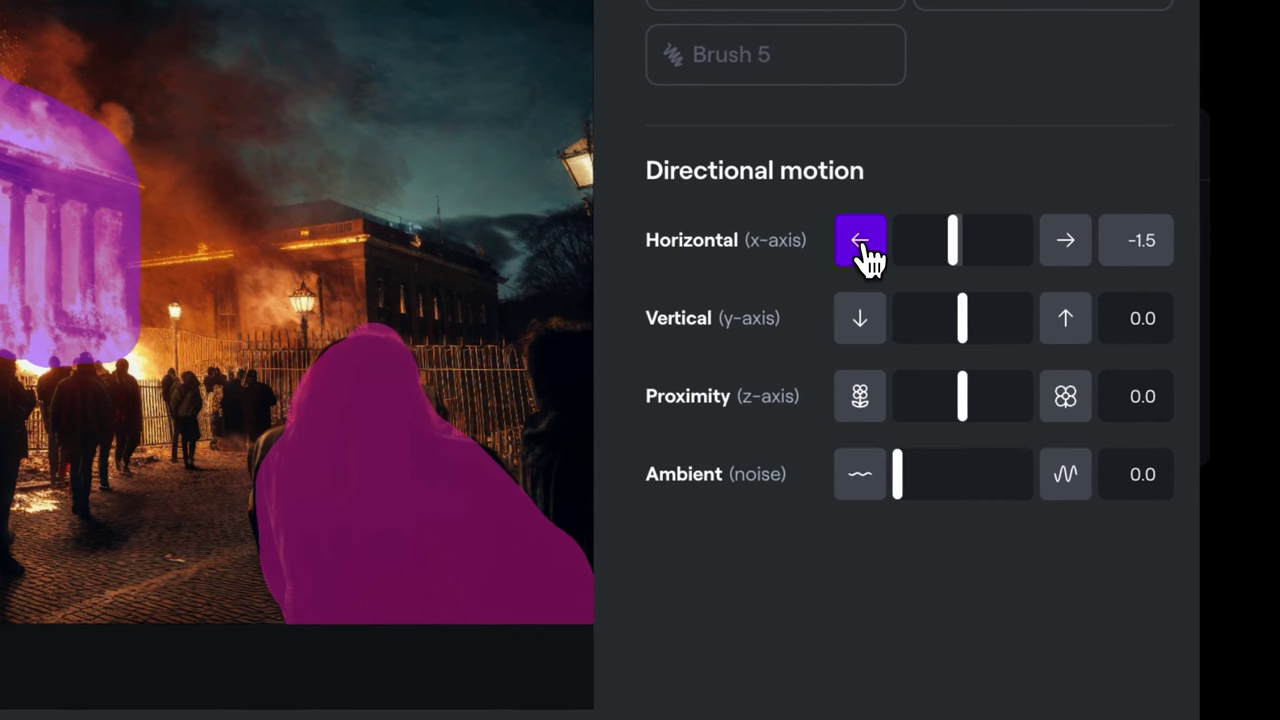
pyautogui.click(862, 243)
pyautogui.click(862, 243)
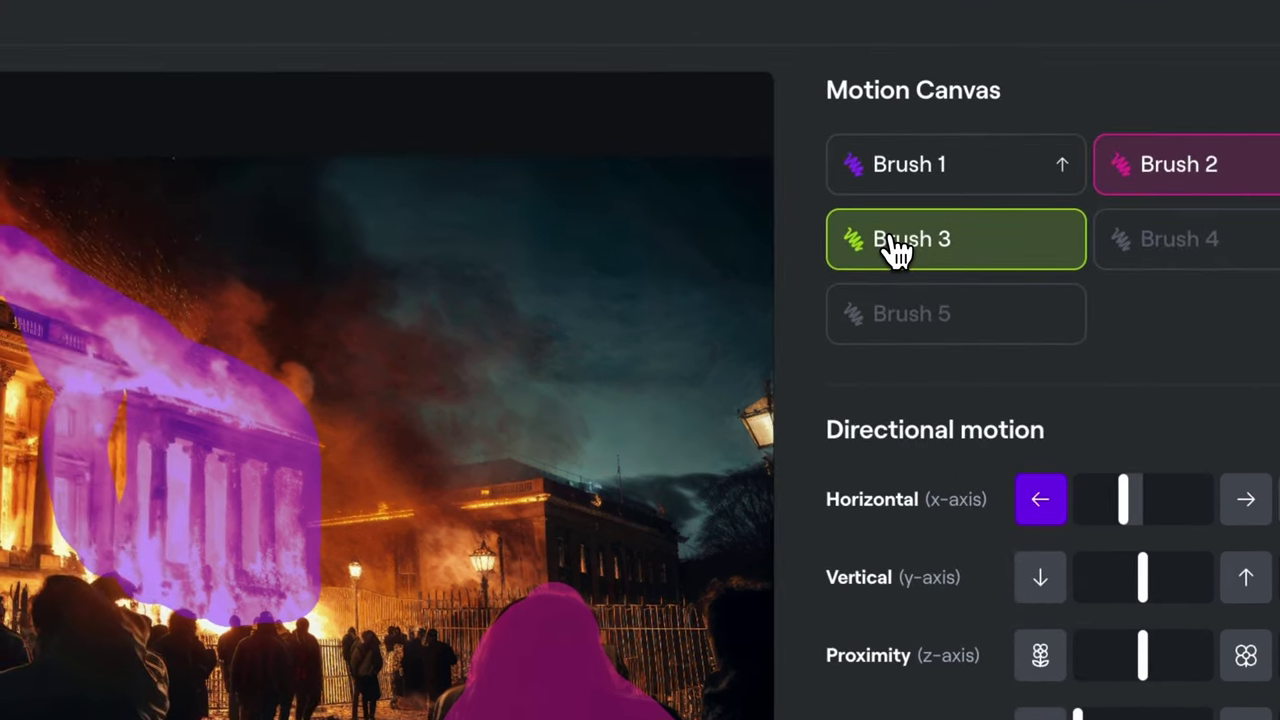
# Cover the three lower-left foreground spectators with Brush 3 and set proximity to -6.1.
pyautogui.click(893, 245)
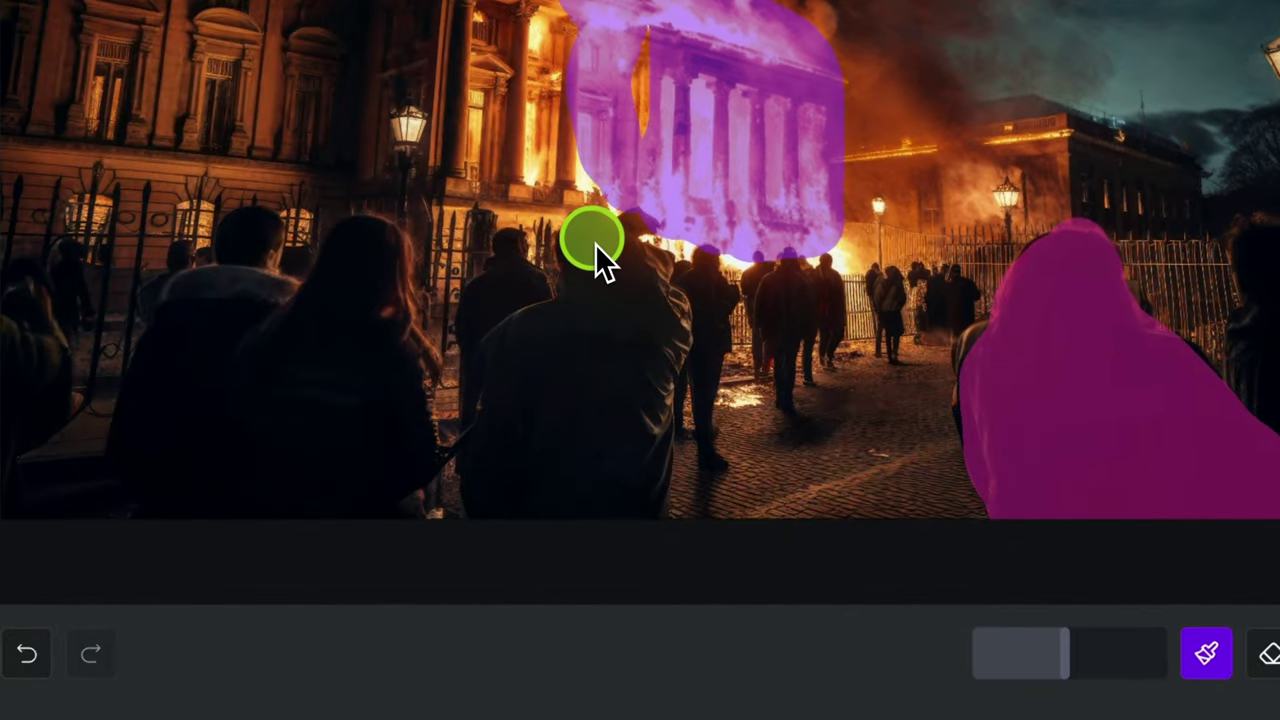
pyautogui.moveTo(594, 262)
pyautogui.mouseDown()
pyautogui.moveTo(517, 371)
pyautogui.moveTo(503, 523)
pyautogui.moveTo(665, 515)
pyautogui.moveTo(675, 347)
pyautogui.mouseUp()
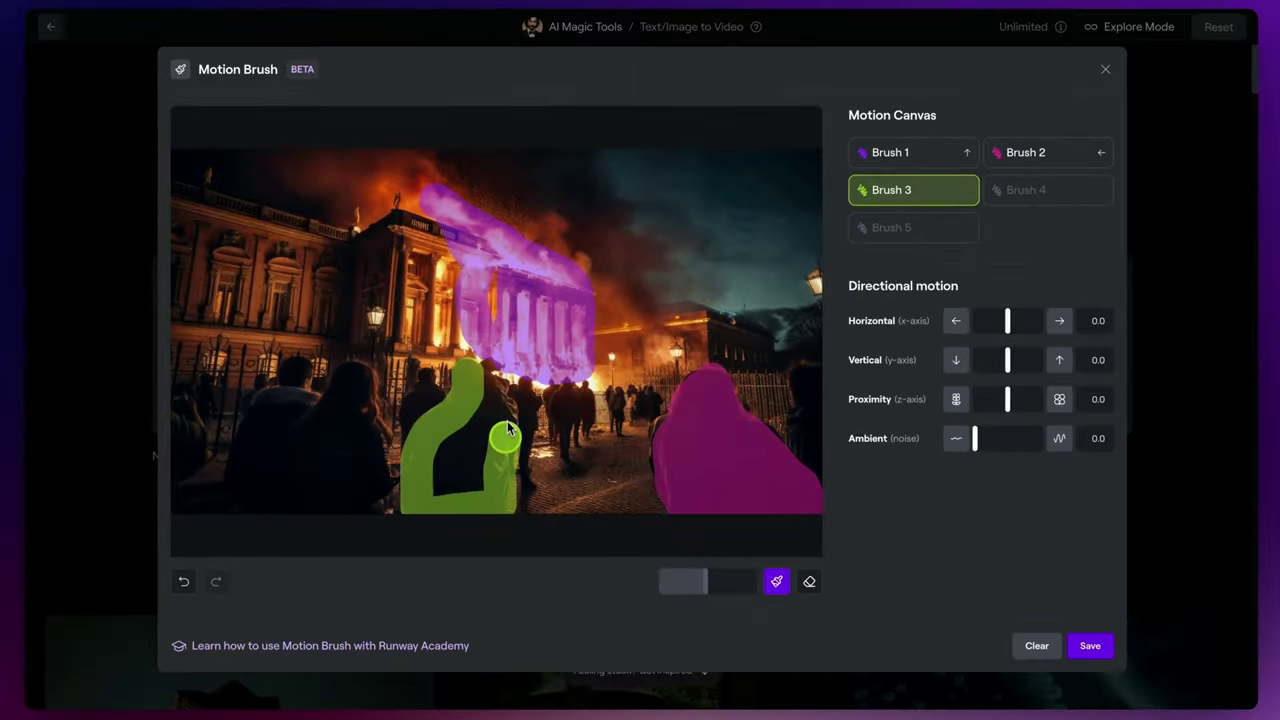
pyautogui.moveTo(507, 421); pyautogui.dragTo(478, 378)
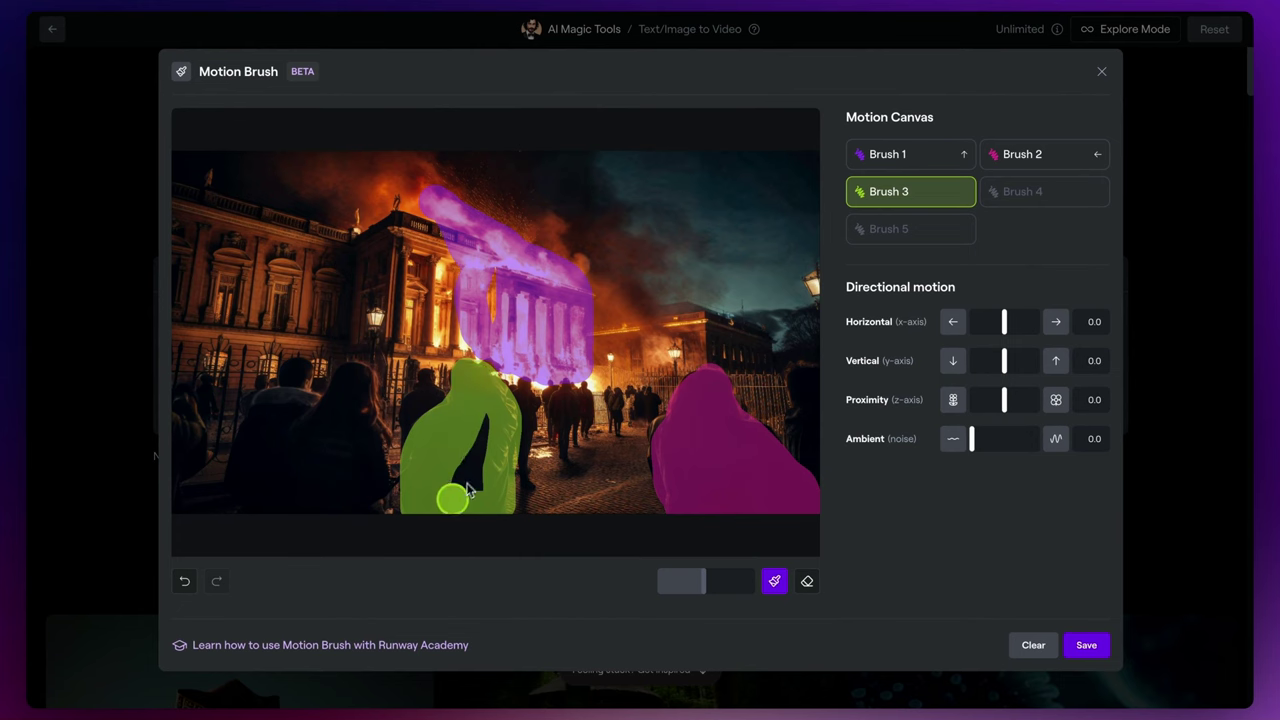
pyautogui.moveTo(466, 490); pyautogui.dragTo(492, 420)
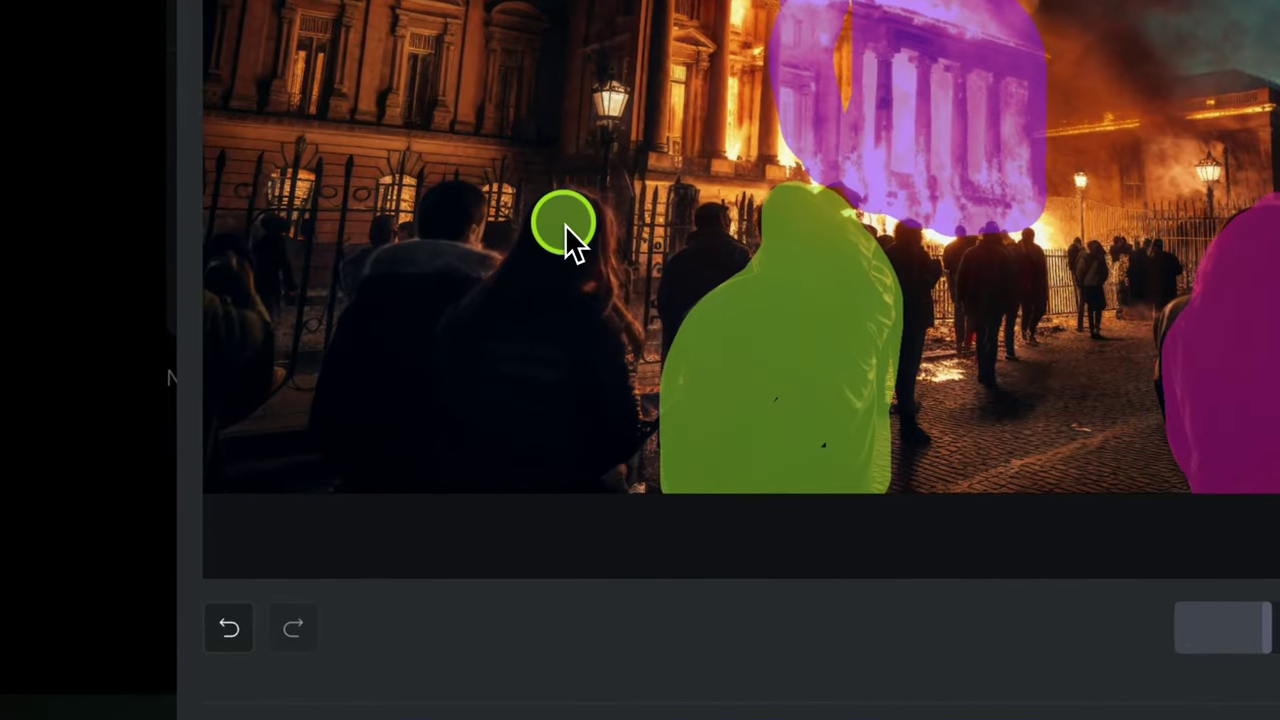
pyautogui.moveTo(356, 378); pyautogui.dragTo(325, 425)
pyautogui.moveTo(510, 318)
pyautogui.mouseDown()
pyautogui.moveTo(475, 487)
pyautogui.moveTo(592, 487)
pyautogui.moveTo(630, 374)
pyautogui.moveTo(570, 220)
pyautogui.mouseUp()
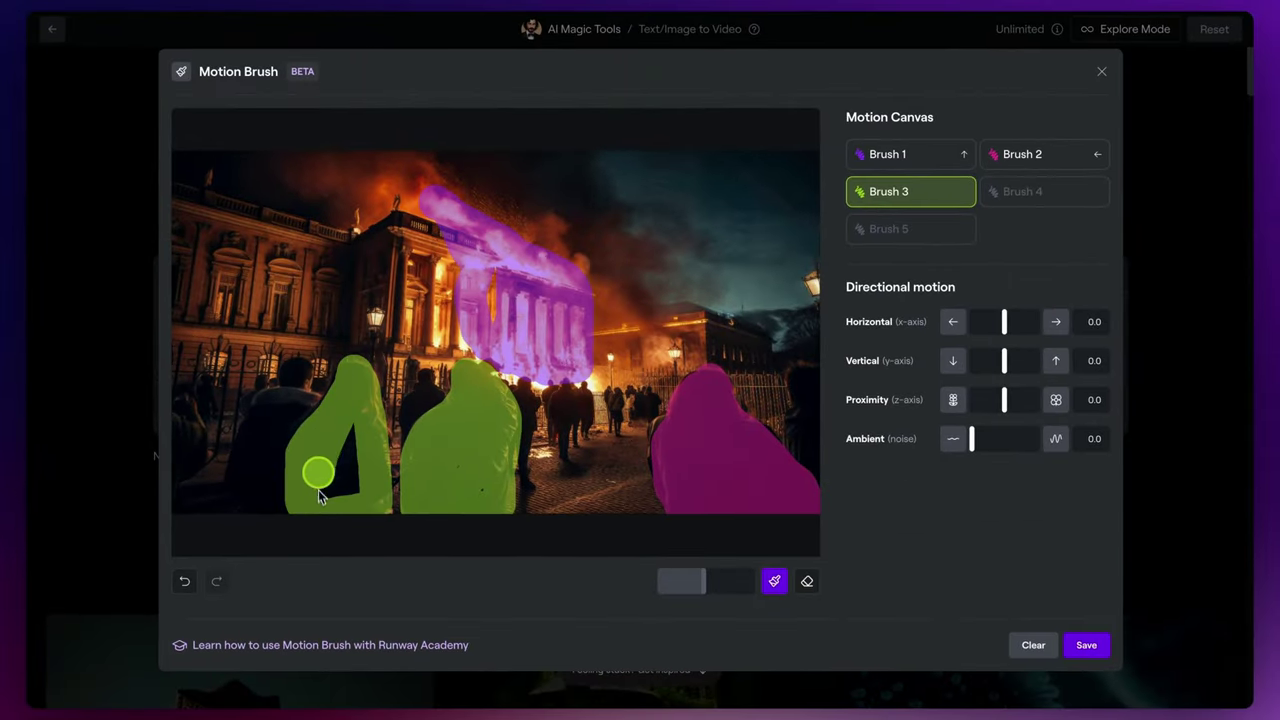
pyautogui.moveTo(314, 471)
pyautogui.mouseDown()
pyautogui.moveTo(353, 476)
pyautogui.moveTo(349, 423)
pyautogui.mouseUp()
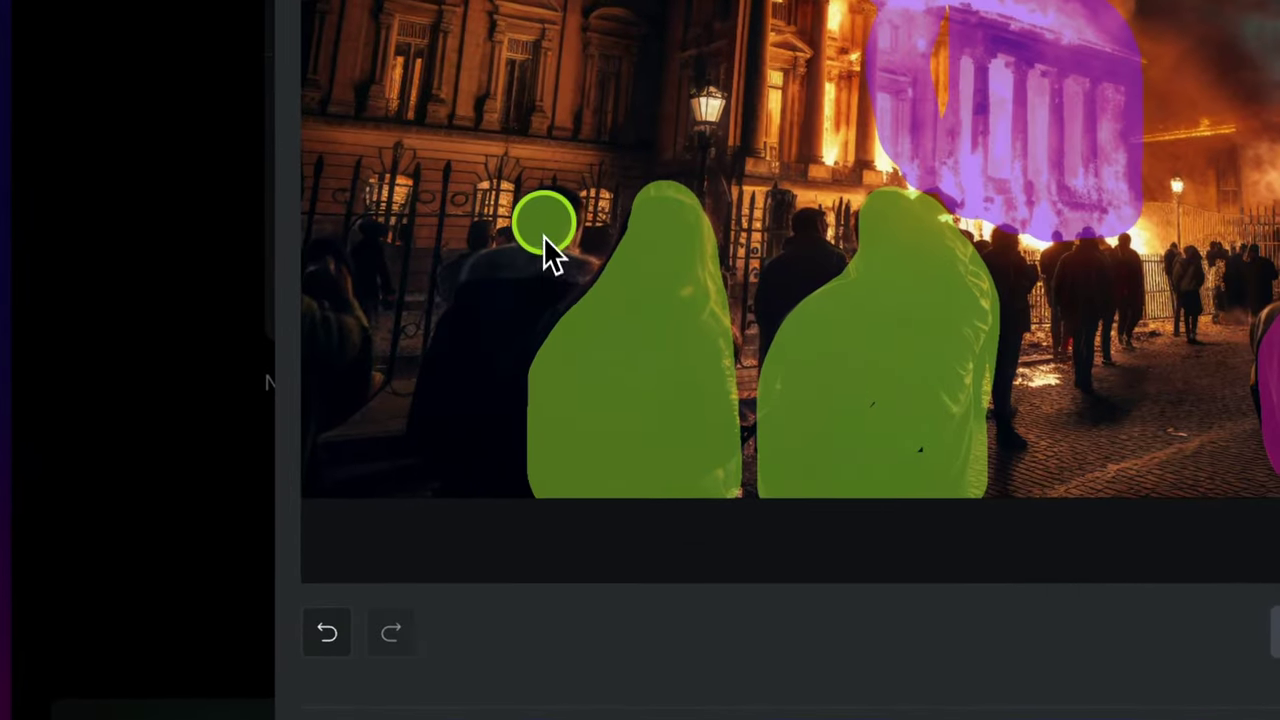
pyautogui.moveTo(495, 269)
pyautogui.mouseDown()
pyautogui.moveTo(424, 313)
pyautogui.moveTo(413, 499)
pyautogui.moveTo(507, 301)
pyautogui.mouseUp()
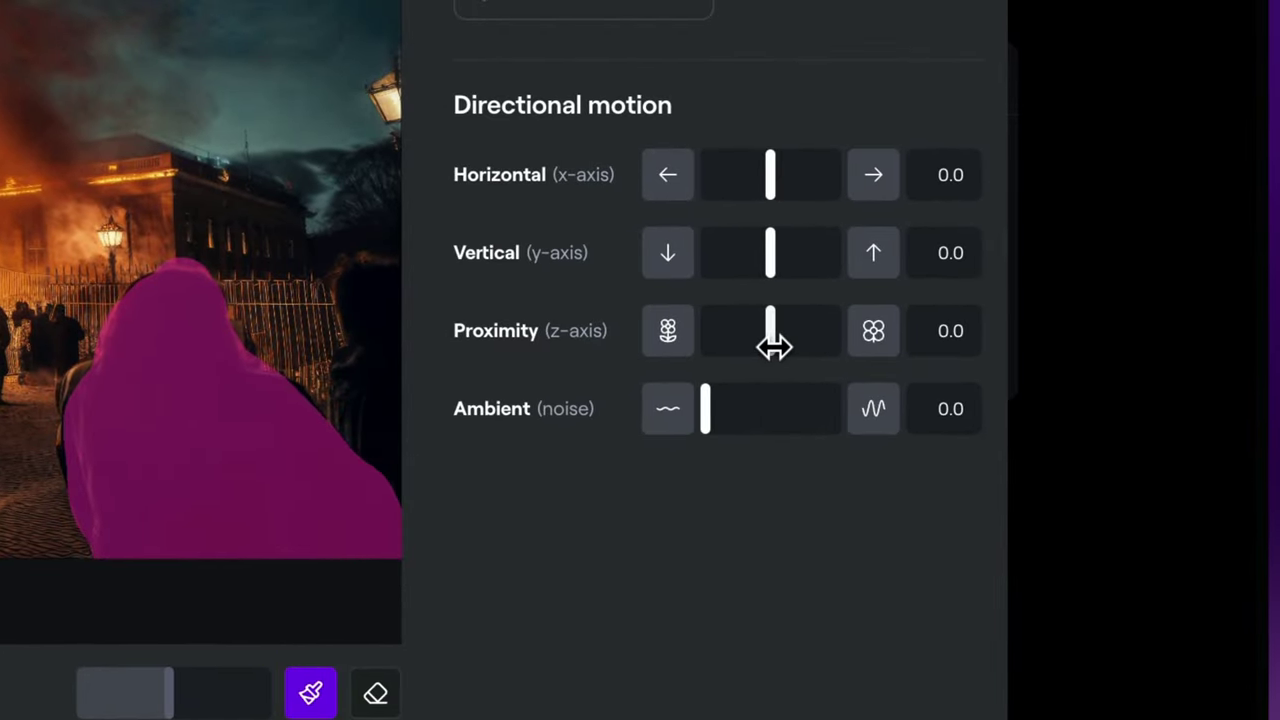
pyautogui.moveTo(773, 345); pyautogui.dragTo(737, 347)
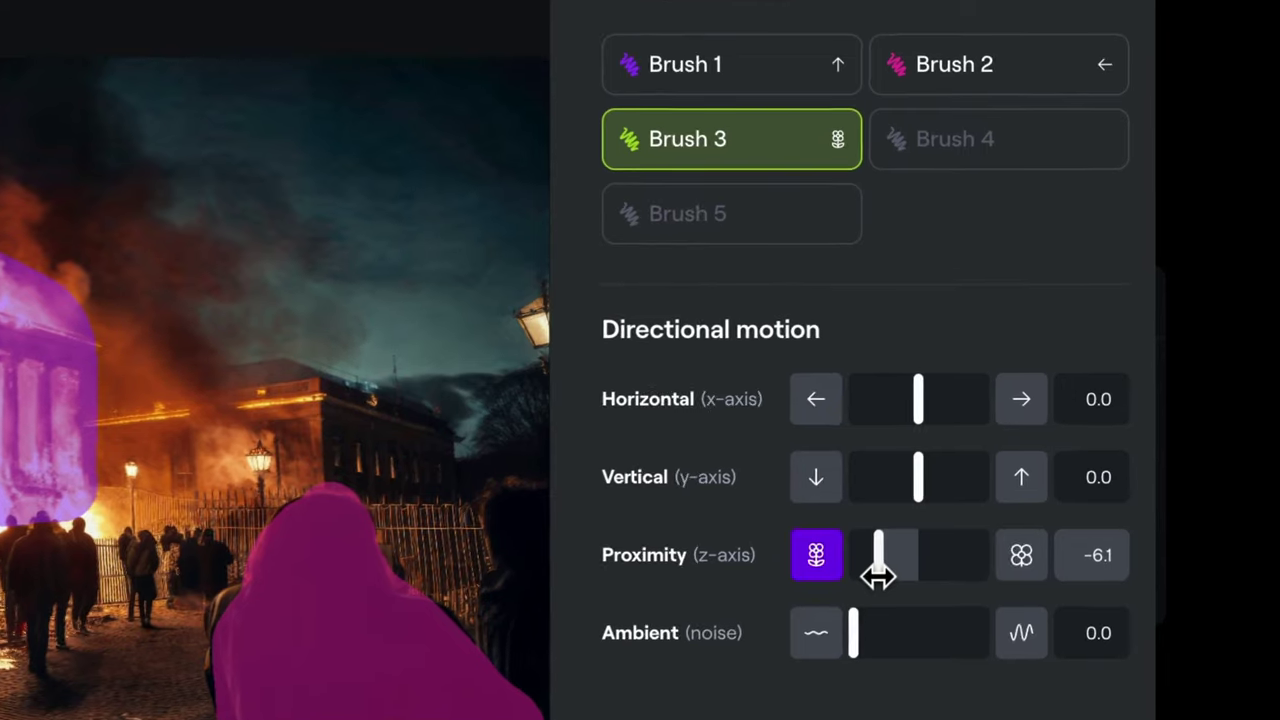
# Paint the distant street crowd with Brush 4, setting ambient noise 7.0 and proximity -2.8.
pyautogui.click(1016, 196)
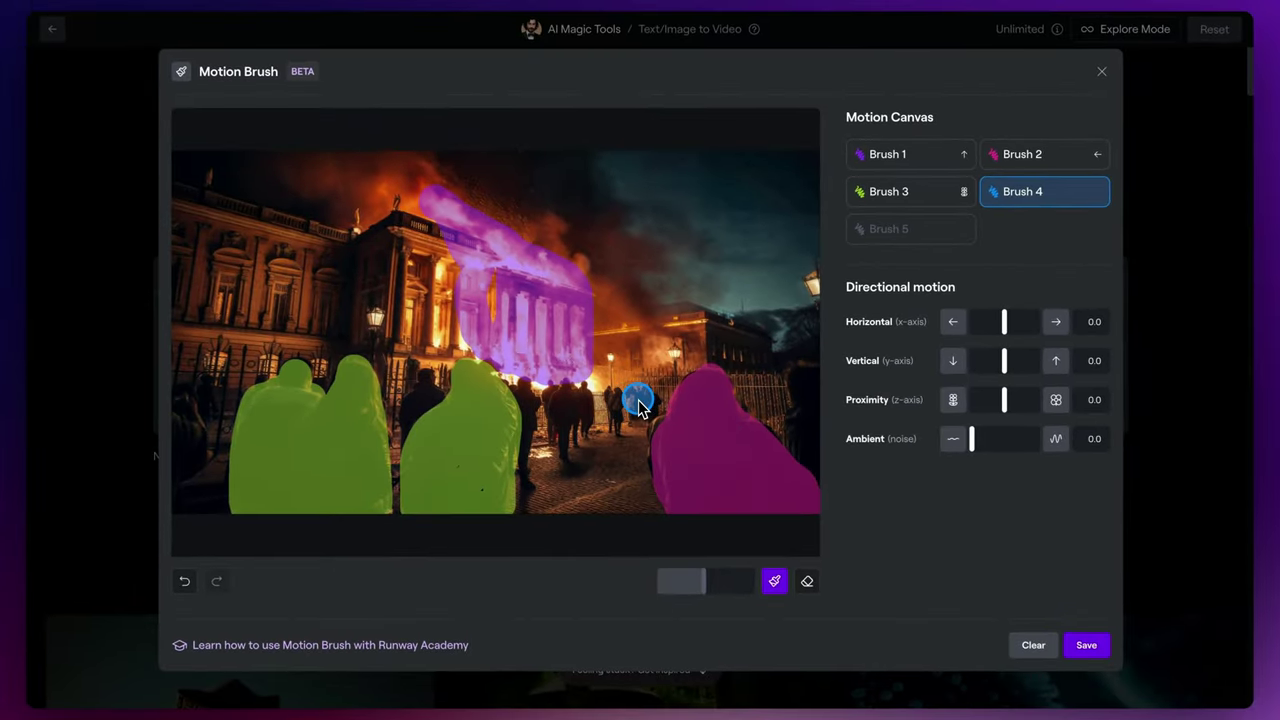
pyautogui.moveTo(638, 404)
pyautogui.mouseDown()
pyautogui.moveTo(613, 346)
pyautogui.moveTo(607, 379)
pyautogui.moveTo(634, 409)
pyautogui.mouseUp()
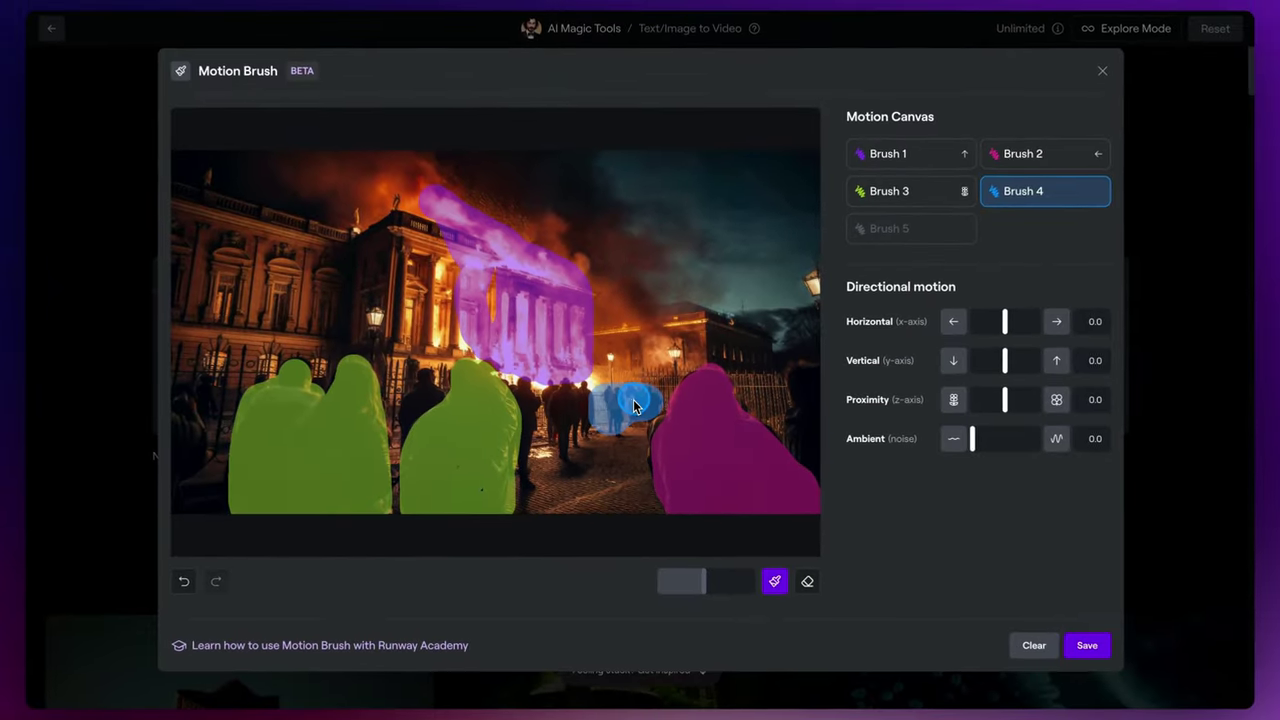
pyautogui.moveTo(656, 348); pyautogui.dragTo(498, 348)
pyautogui.moveTo(552, 402)
pyautogui.mouseDown()
pyautogui.moveTo(558, 455)
pyautogui.moveTo(583, 435)
pyautogui.mouseUp()
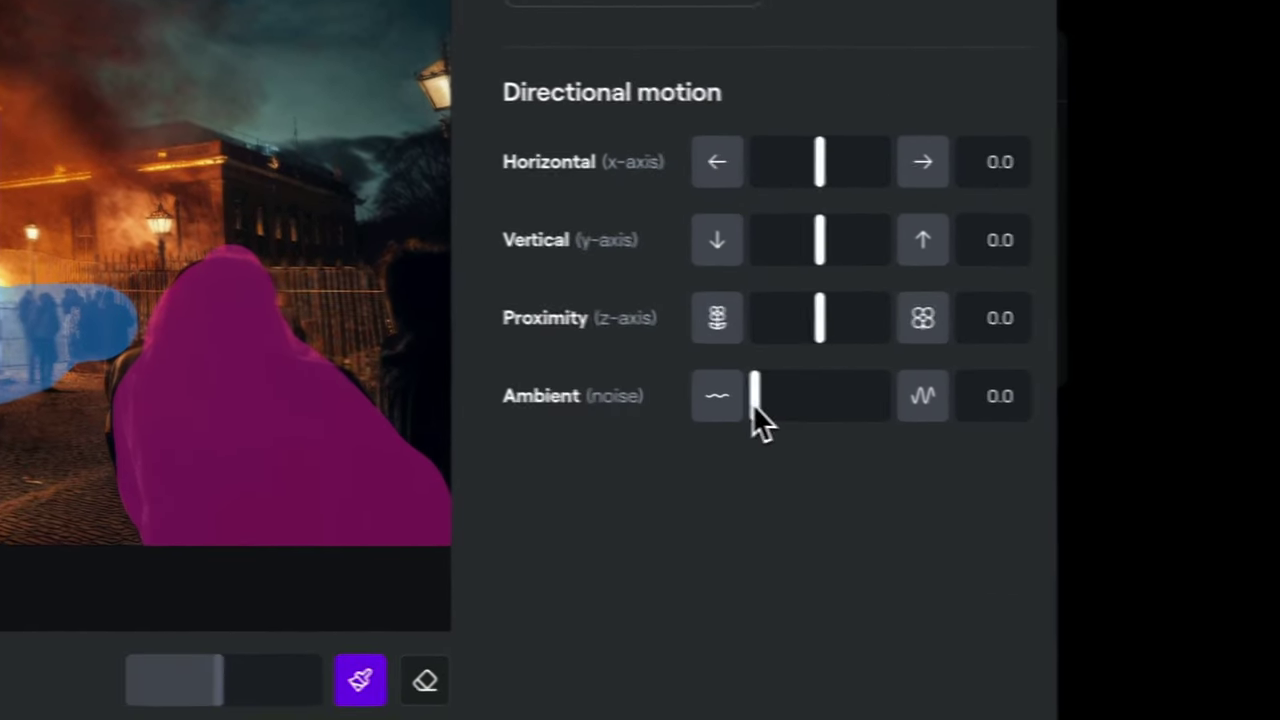
pyautogui.moveTo(707, 397); pyautogui.dragTo(800, 400)
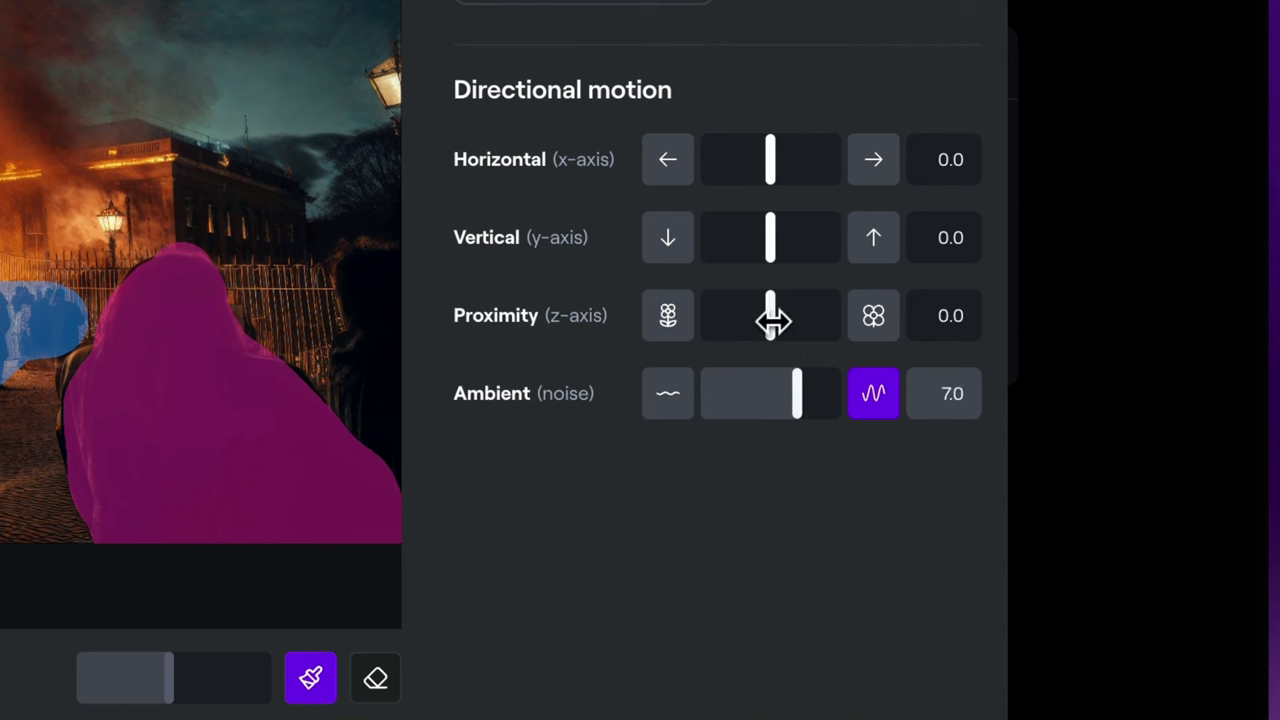
pyautogui.moveTo(772, 319); pyautogui.dragTo(759, 319)
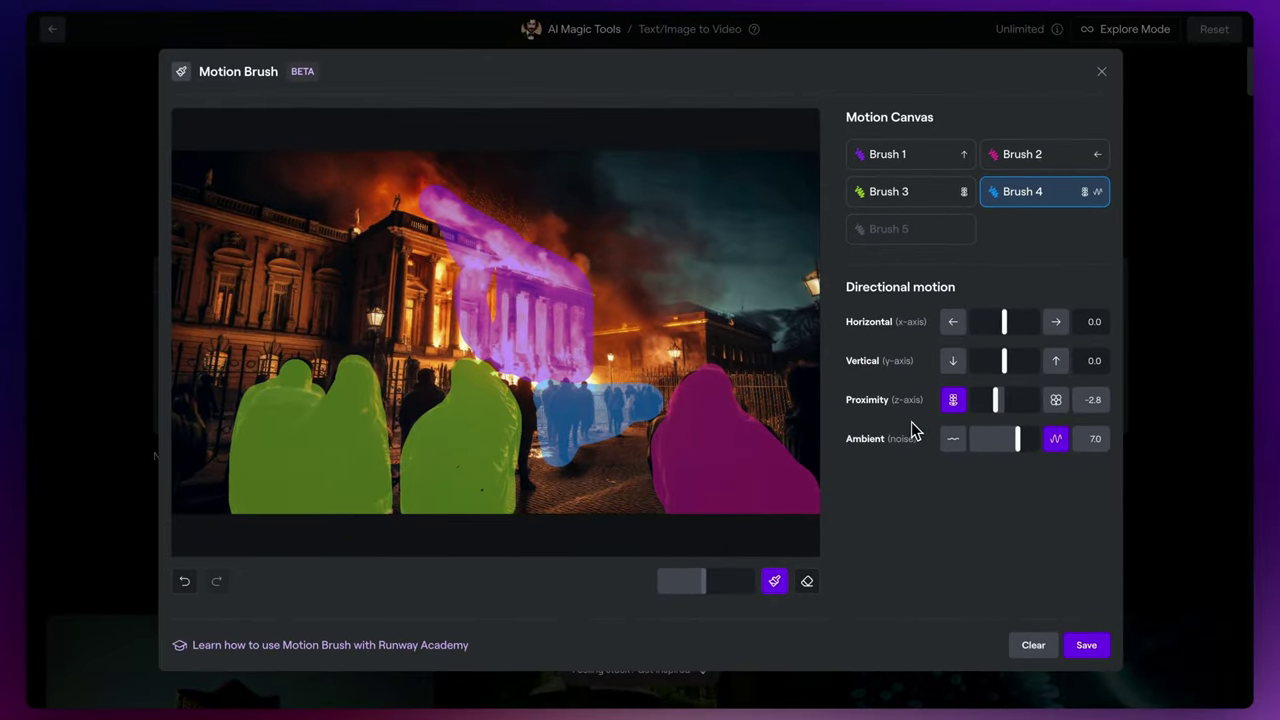
# Paint the smoke plume with Brush 5, drifting up 4.0 and right 3.5.
pyautogui.click(908, 232)
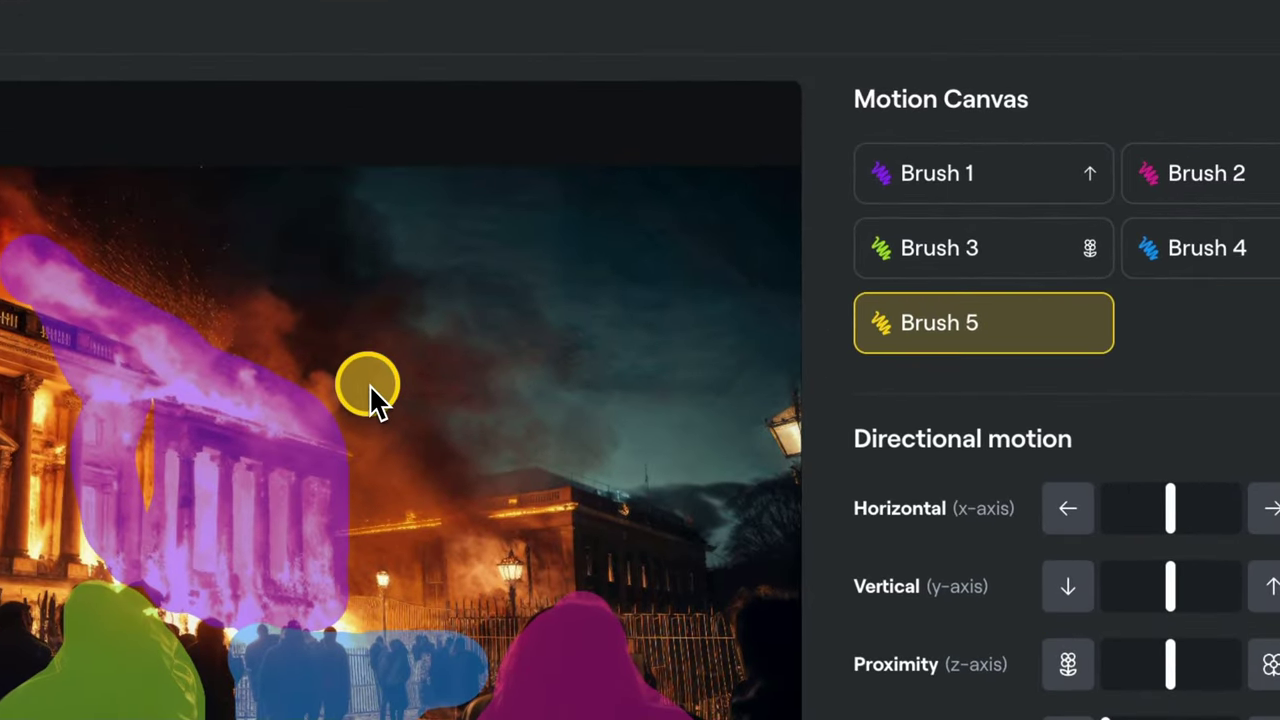
pyautogui.moveTo(369, 384)
pyautogui.mouseDown()
pyautogui.moveTo(165, 273)
pyautogui.moveTo(26, 175)
pyautogui.moveTo(297, 201)
pyautogui.mouseUp()
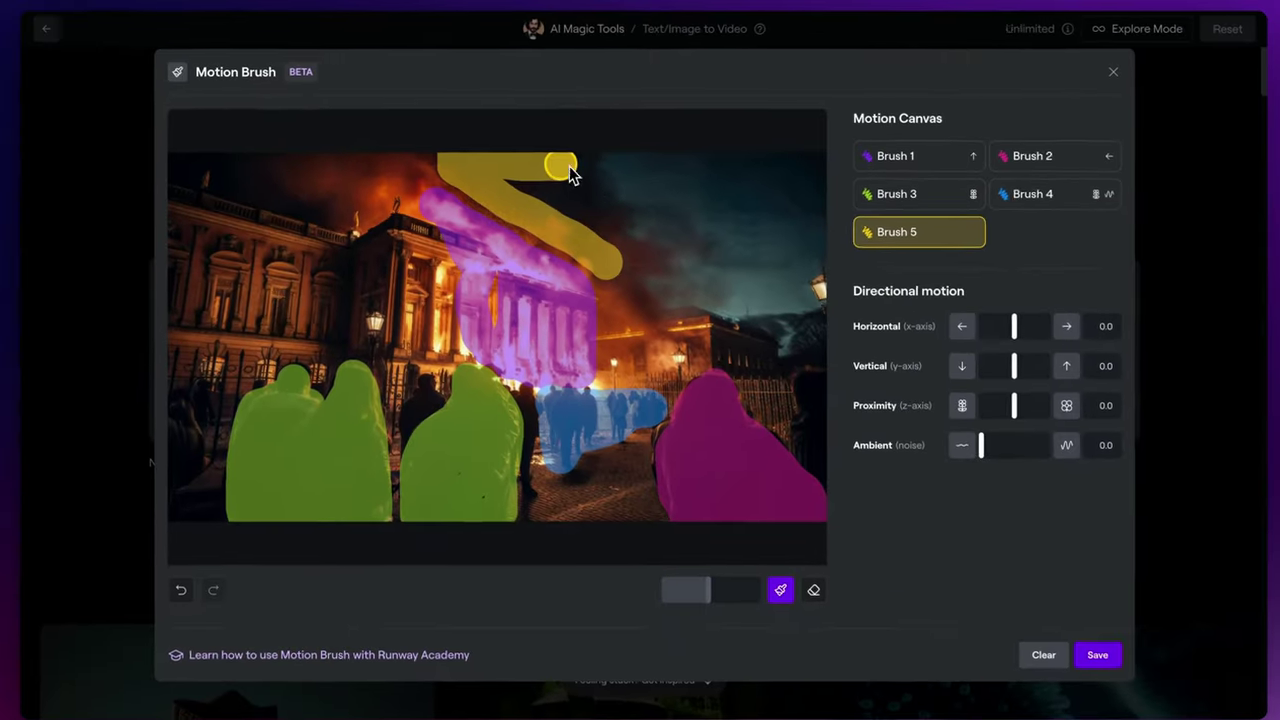
pyautogui.moveTo(569, 166)
pyautogui.mouseDown()
pyautogui.moveTo(605, 219)
pyautogui.moveTo(508, 183)
pyautogui.moveTo(588, 220)
pyautogui.mouseUp()
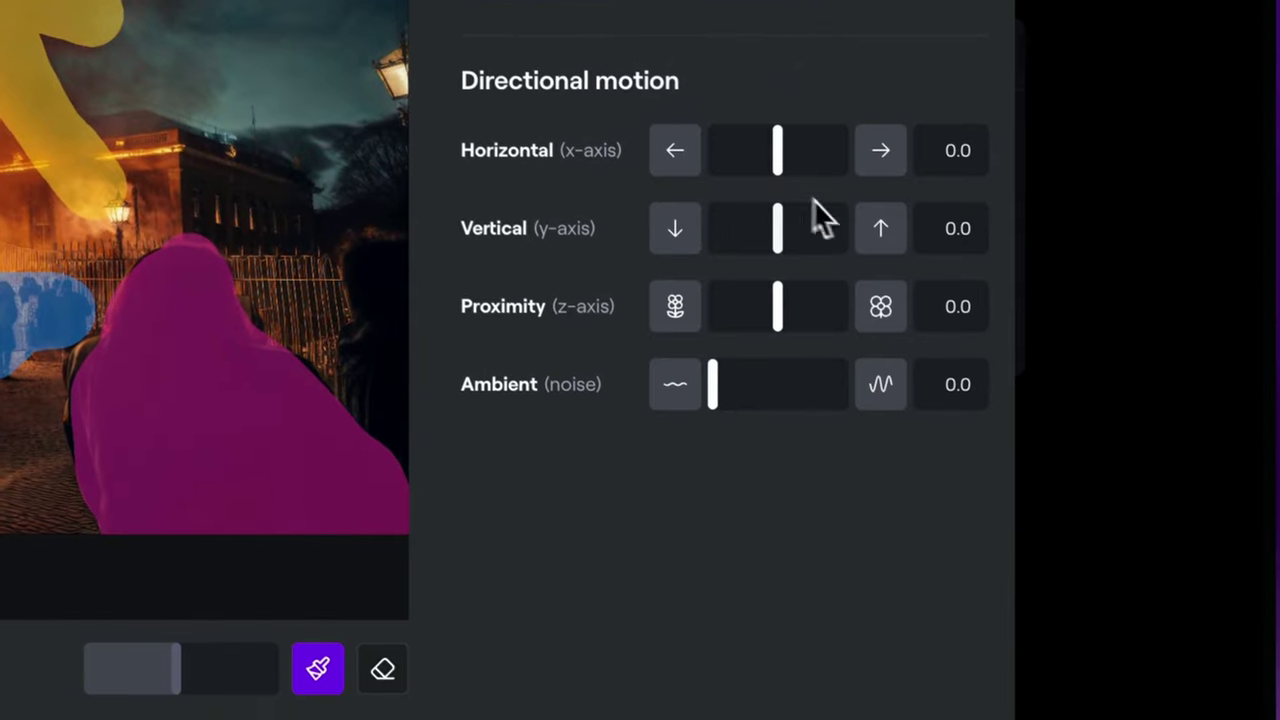
pyautogui.click(881, 230)
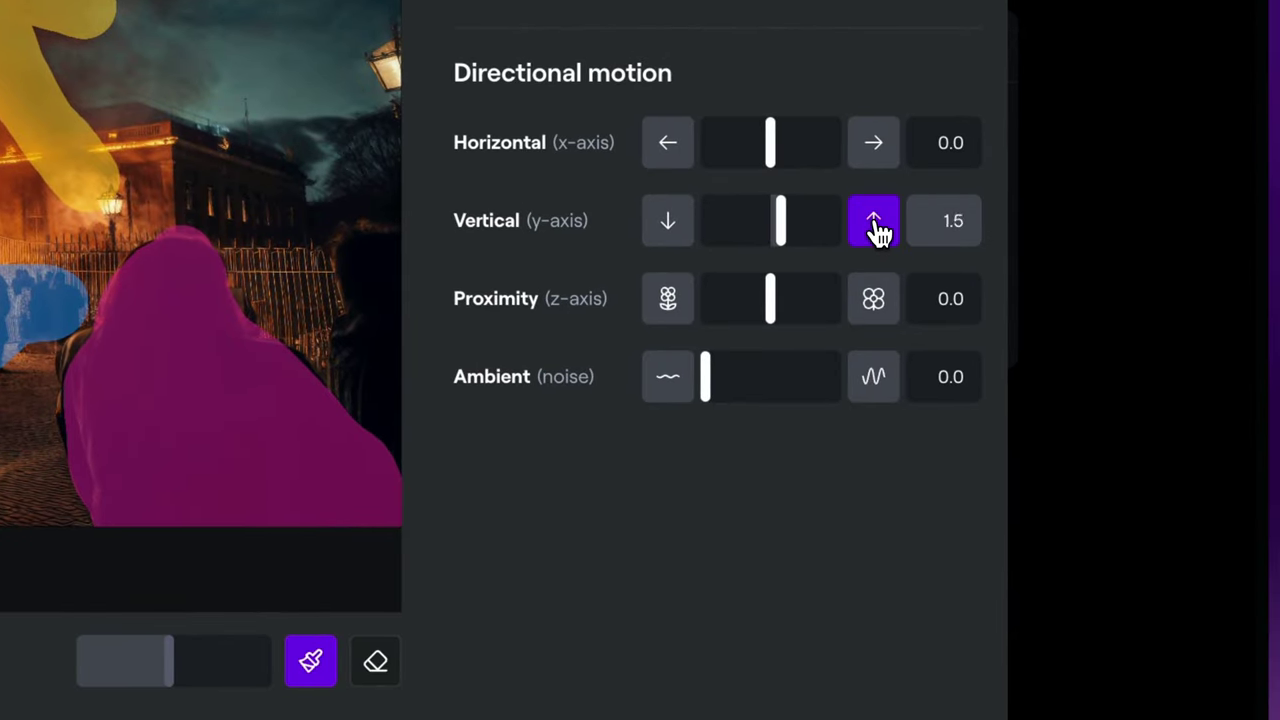
pyautogui.click(876, 146)
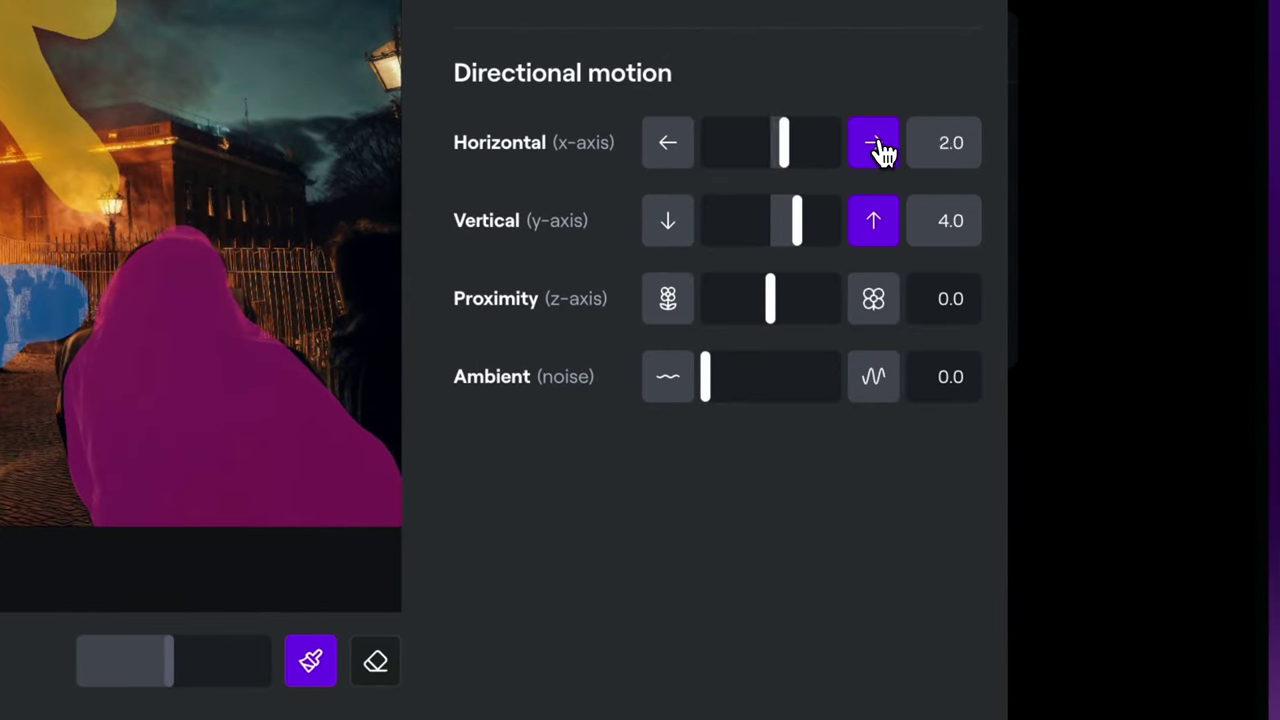
pyautogui.click(880, 150)
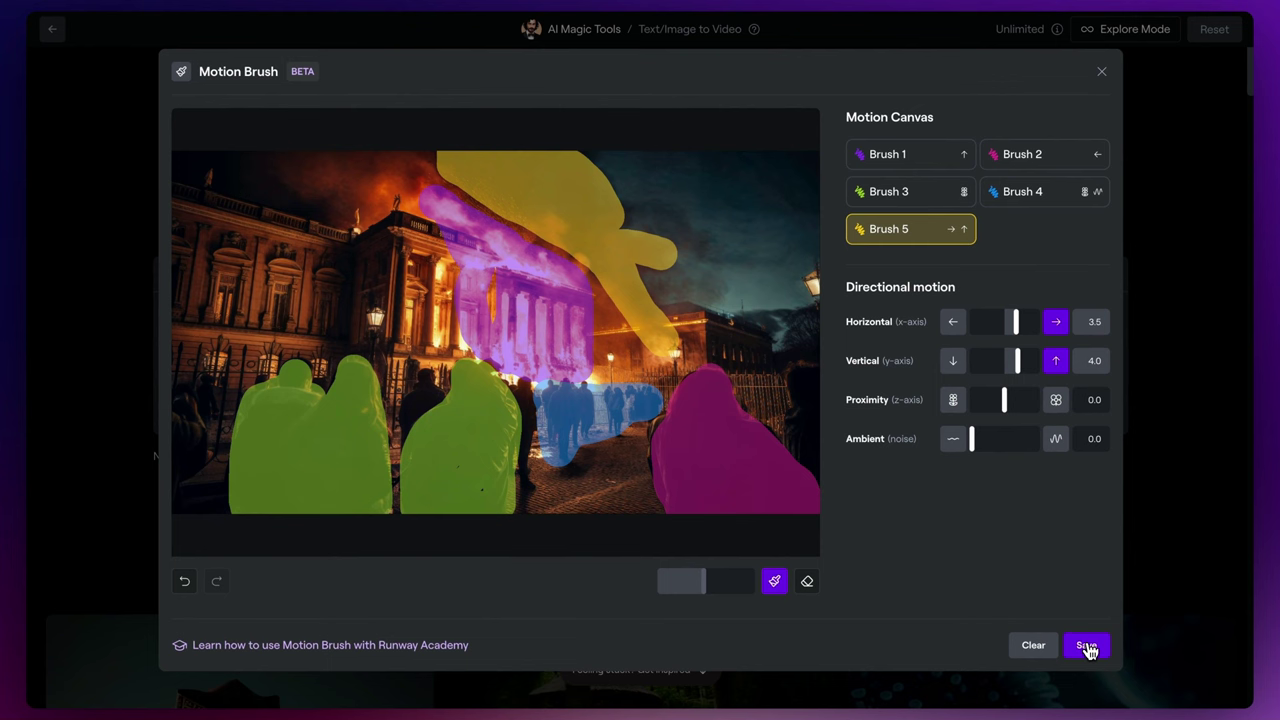
# Save the five motion brushes and set the camera's horizontal motion to -1.0.
pyautogui.click(1087, 647)
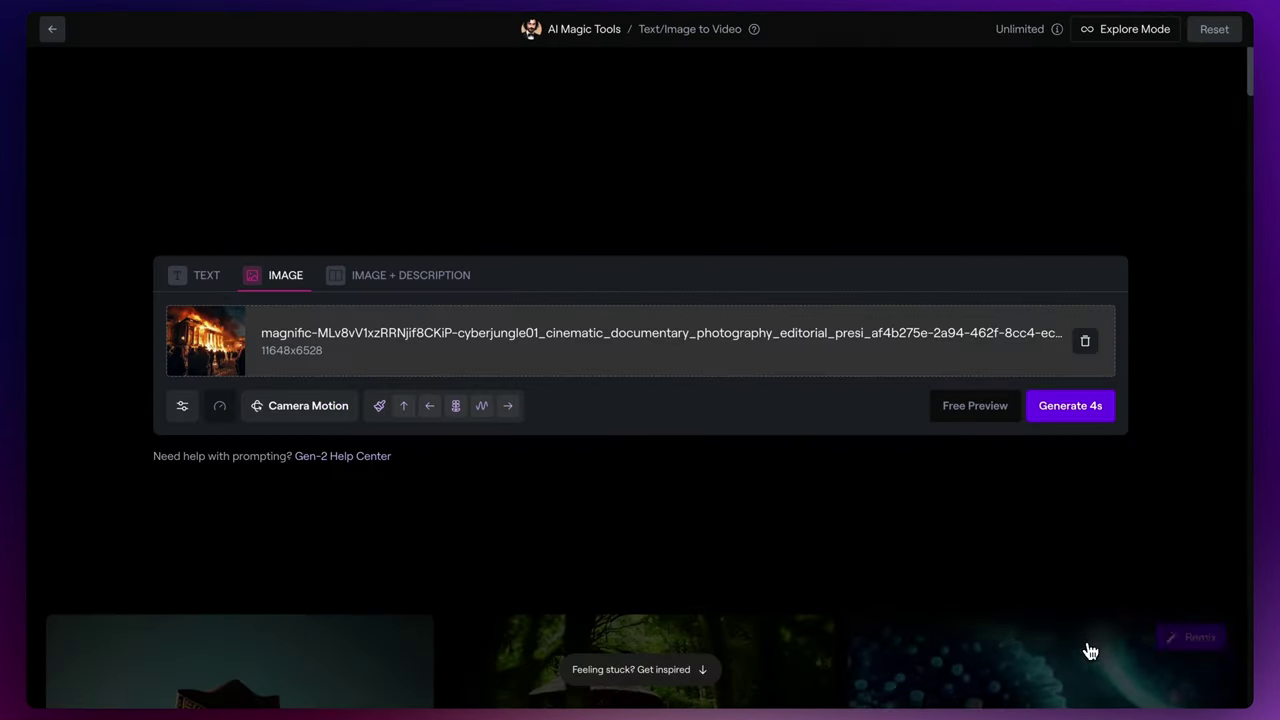
pyautogui.click(314, 413)
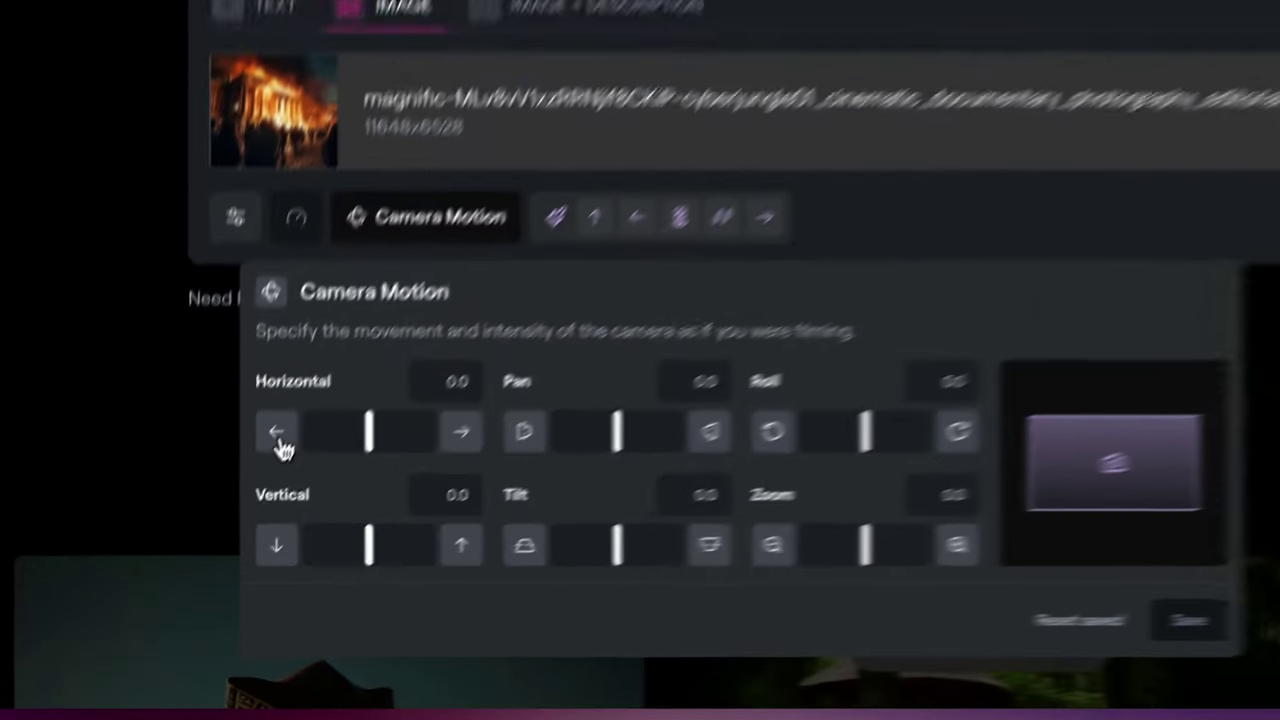
pyautogui.click(207, 540)
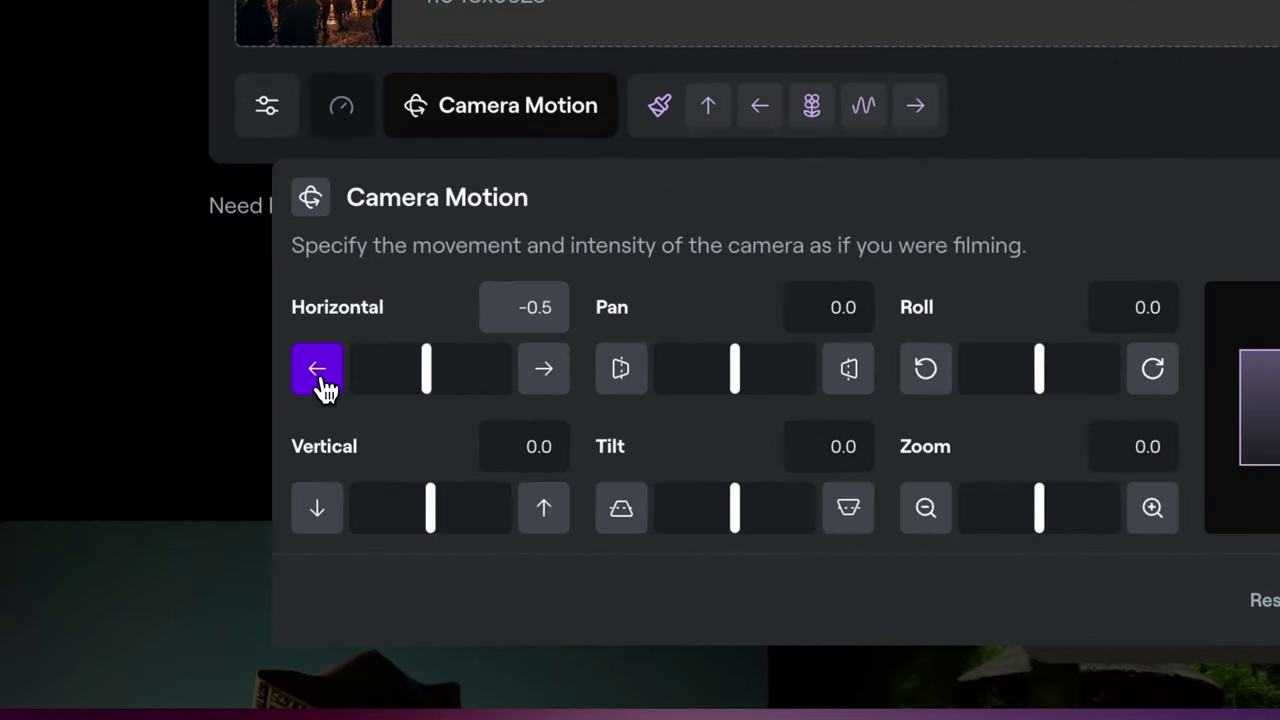
pyautogui.click(207, 540)
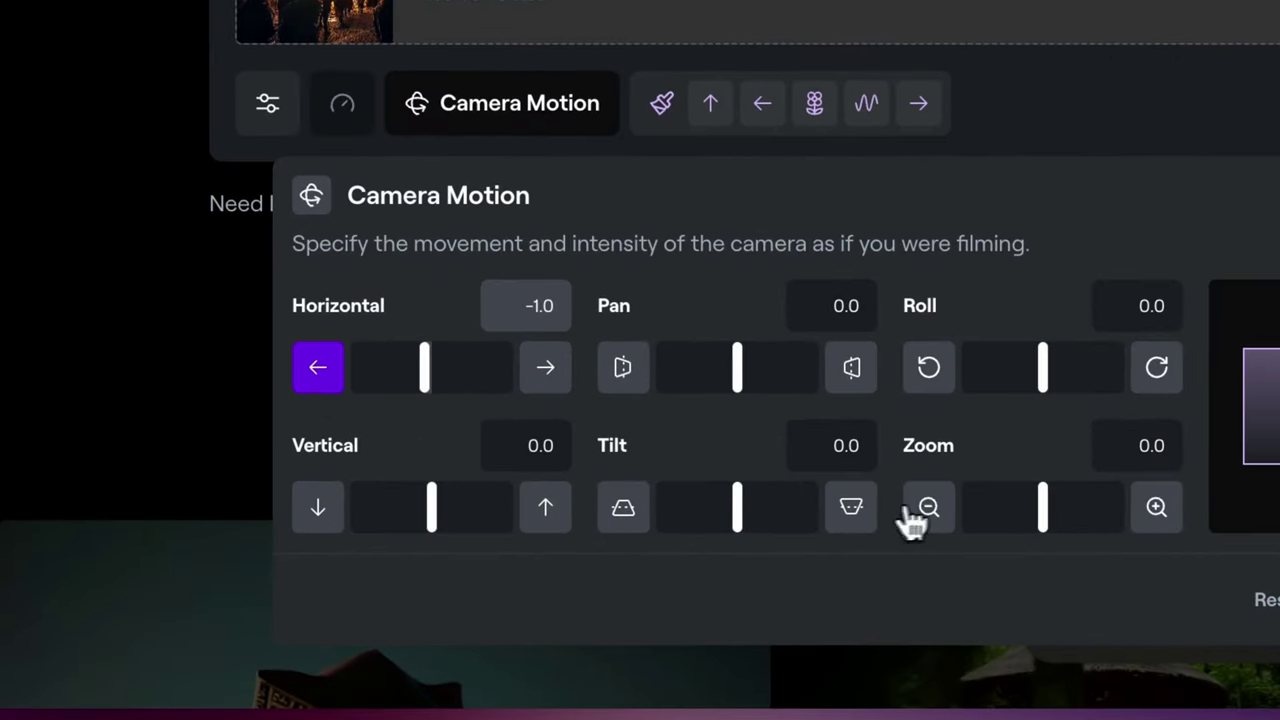